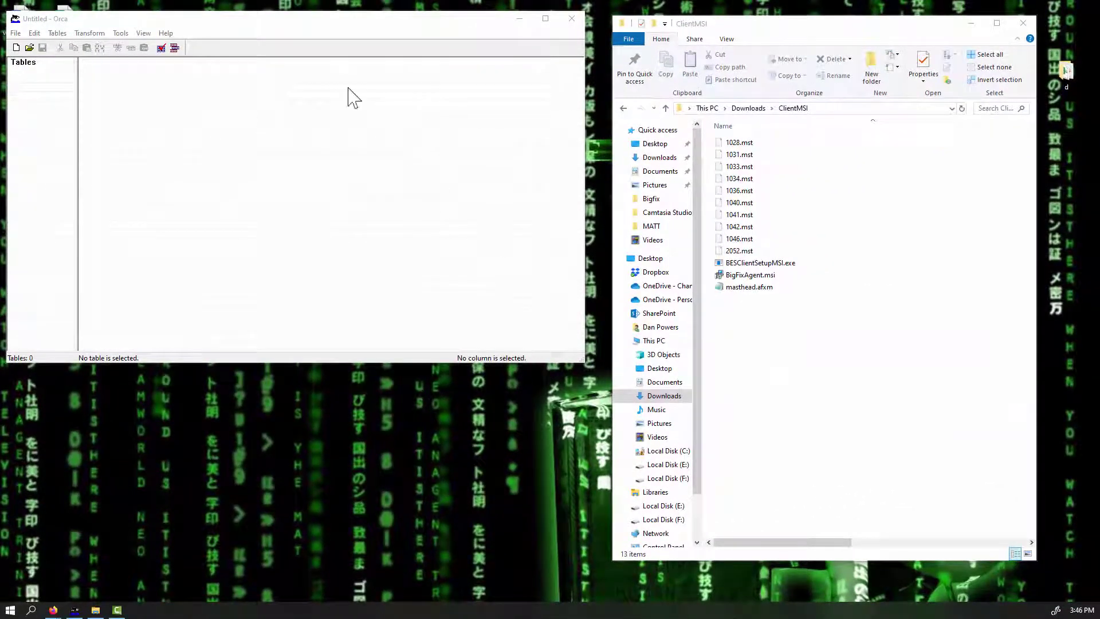
# - Open BigFixAgent.msi from the ClientMSI folder in Orca using Edit with Orca
pyautogui.moveTo(218, 22); pyautogui.dragTo(222, 30)
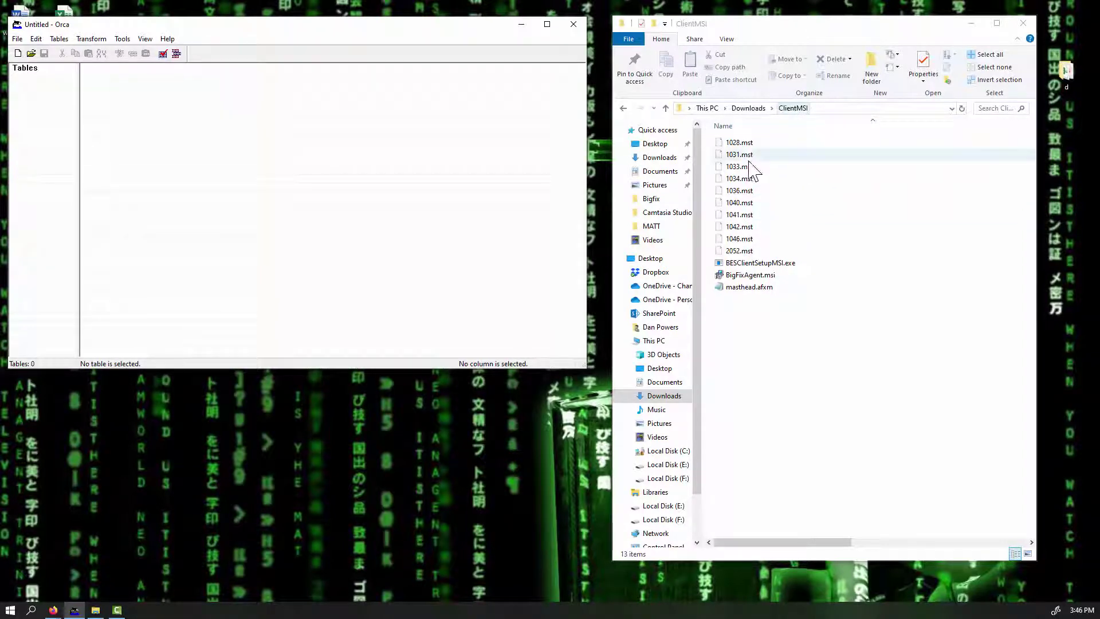
pyautogui.click(752, 277)
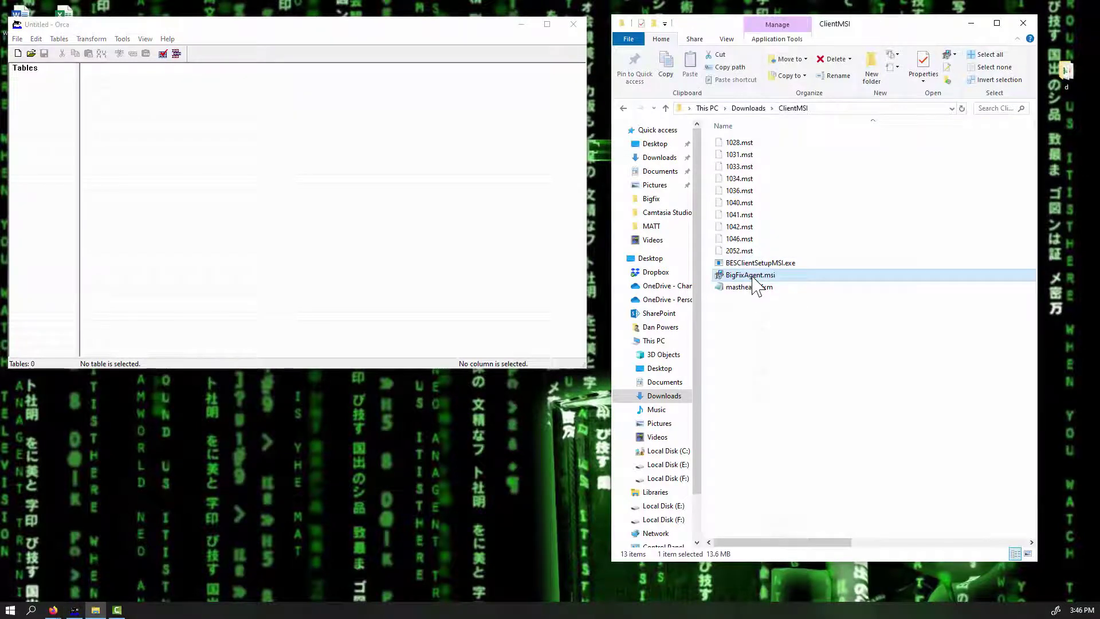
pyautogui.rightClick(752, 277)
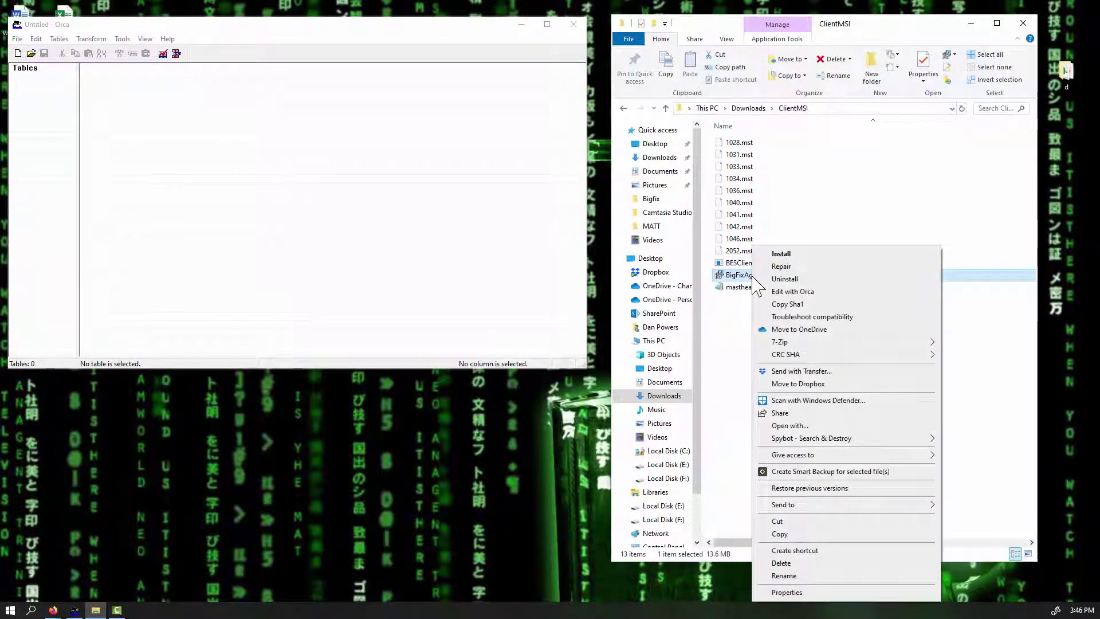
pyautogui.click(780, 291)
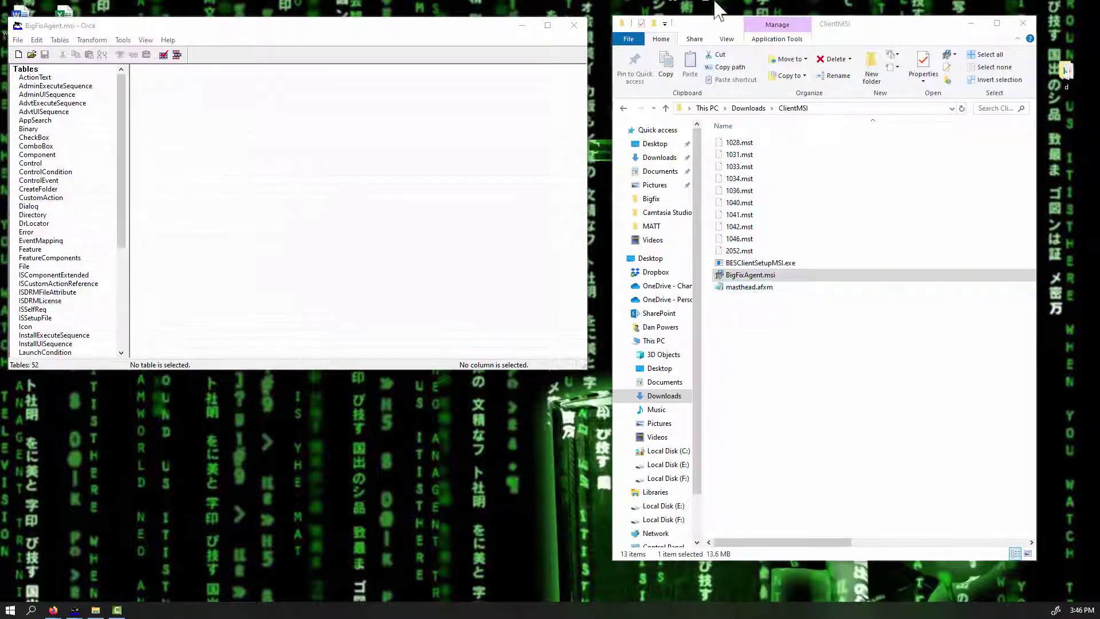
# - Maximize Orca, open the Property table and select the RELAY1 row
pyautogui.moveTo(581, 362); pyautogui.dragTo(1080, 557)
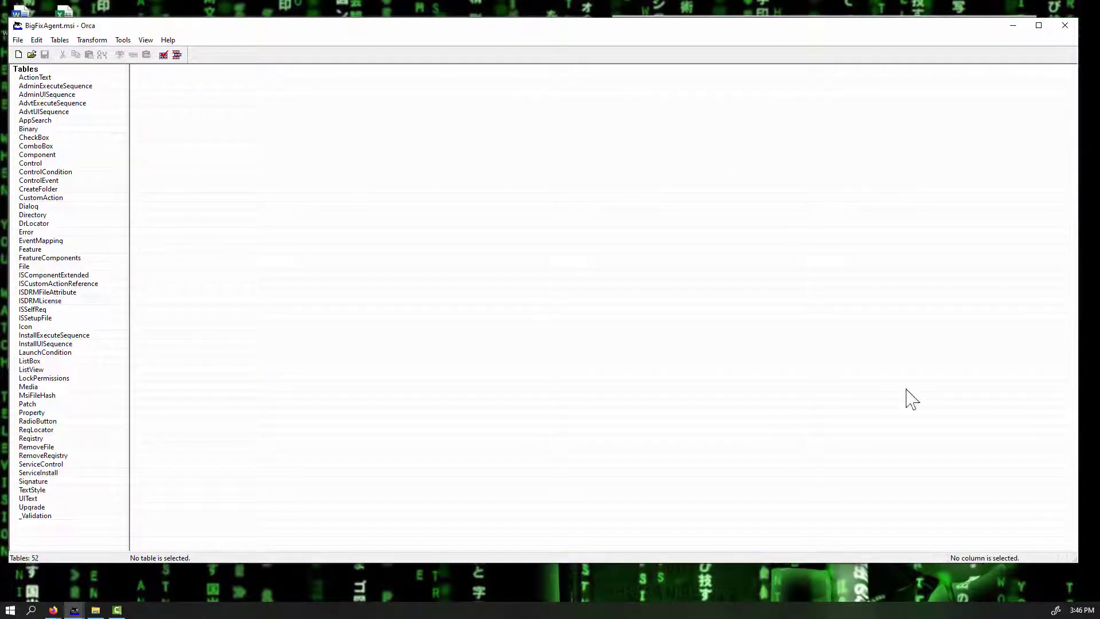
pyautogui.click(40, 86)
pyautogui.click(37, 103)
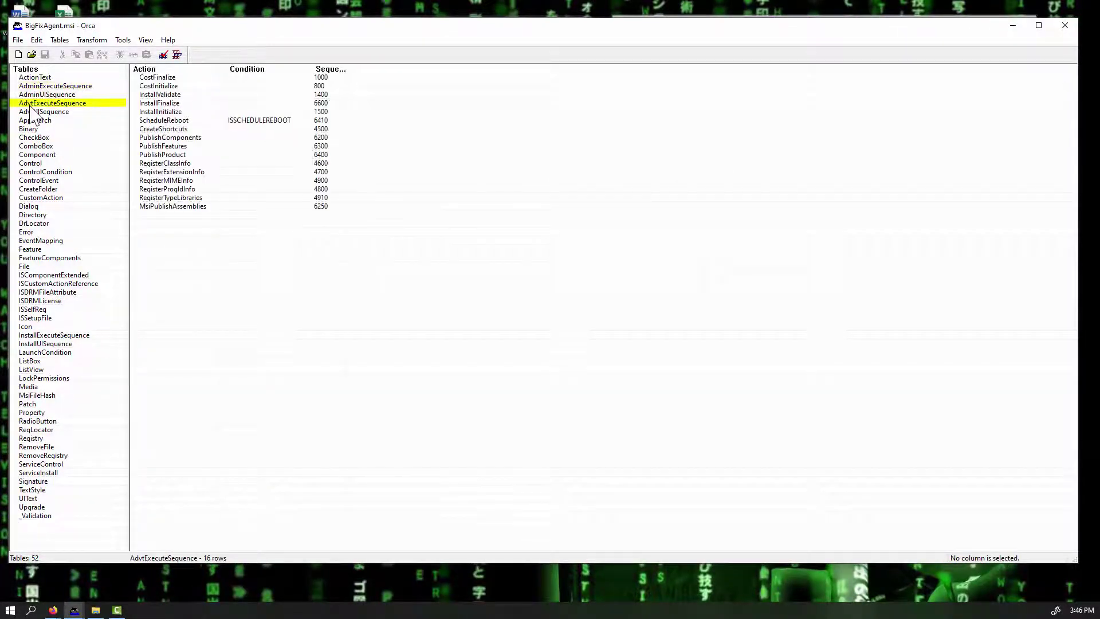
pyautogui.click(24, 139)
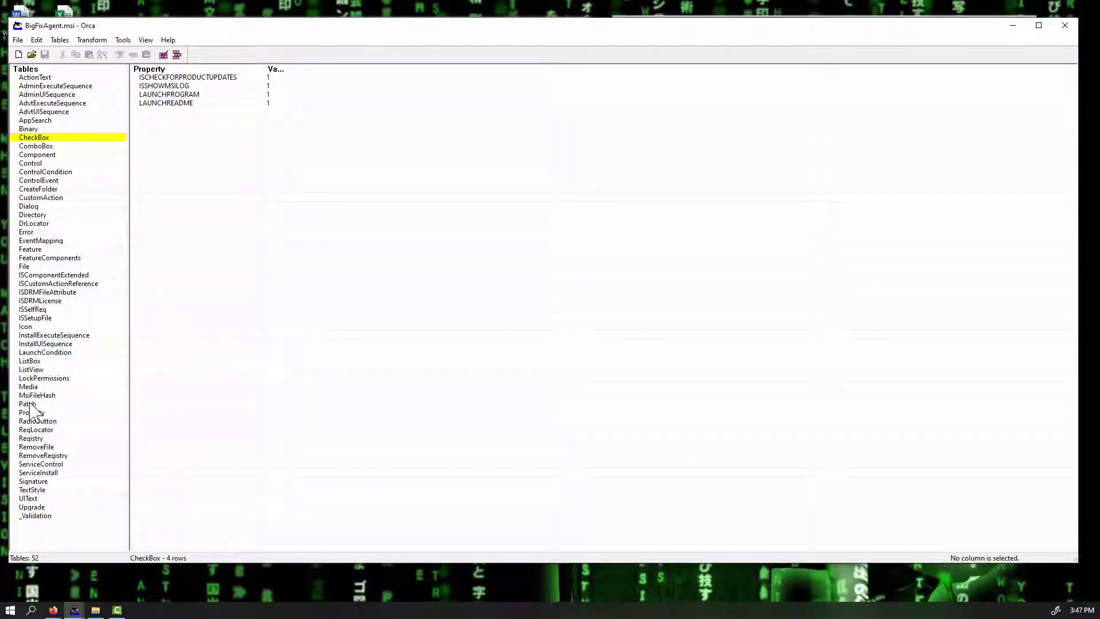
pyautogui.click(23, 413)
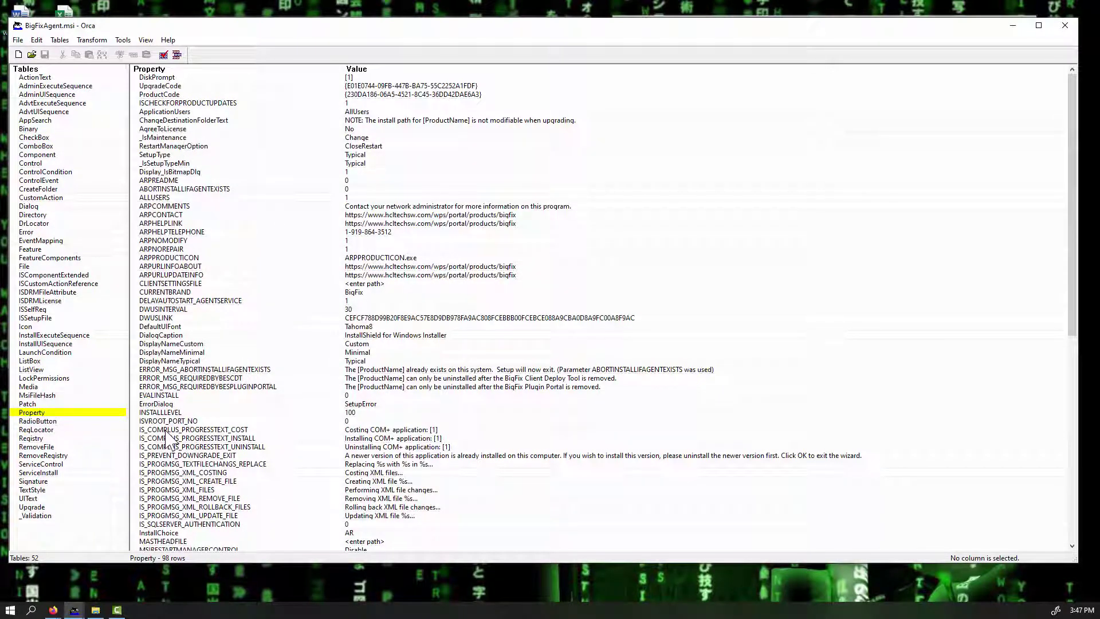
pyautogui.scroll(-6, 167, 436)
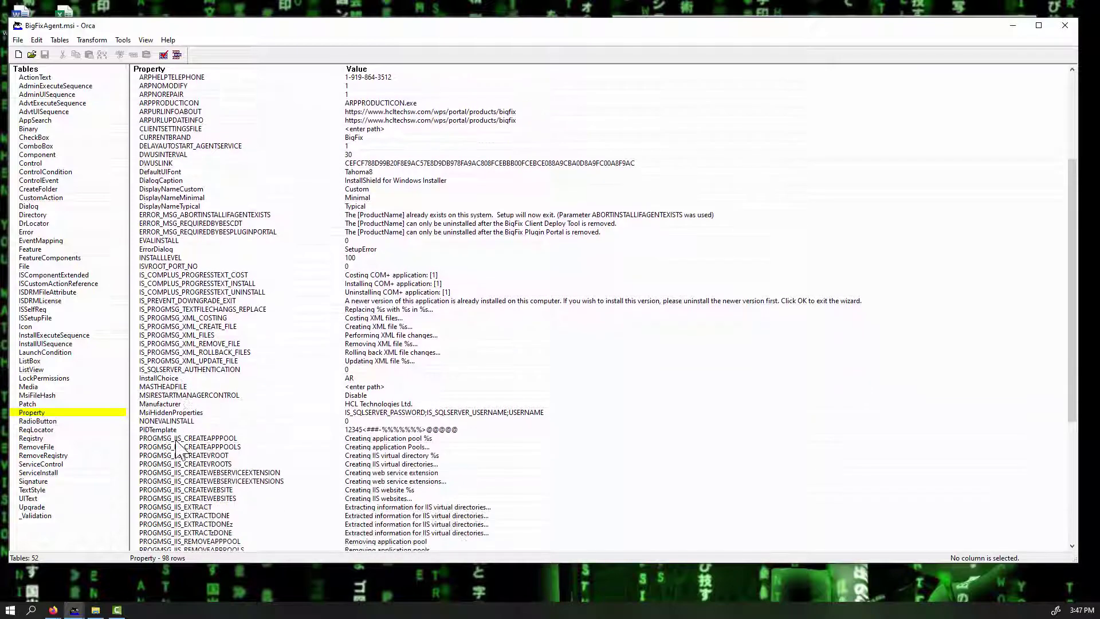
pyautogui.scroll(-8, 178, 441)
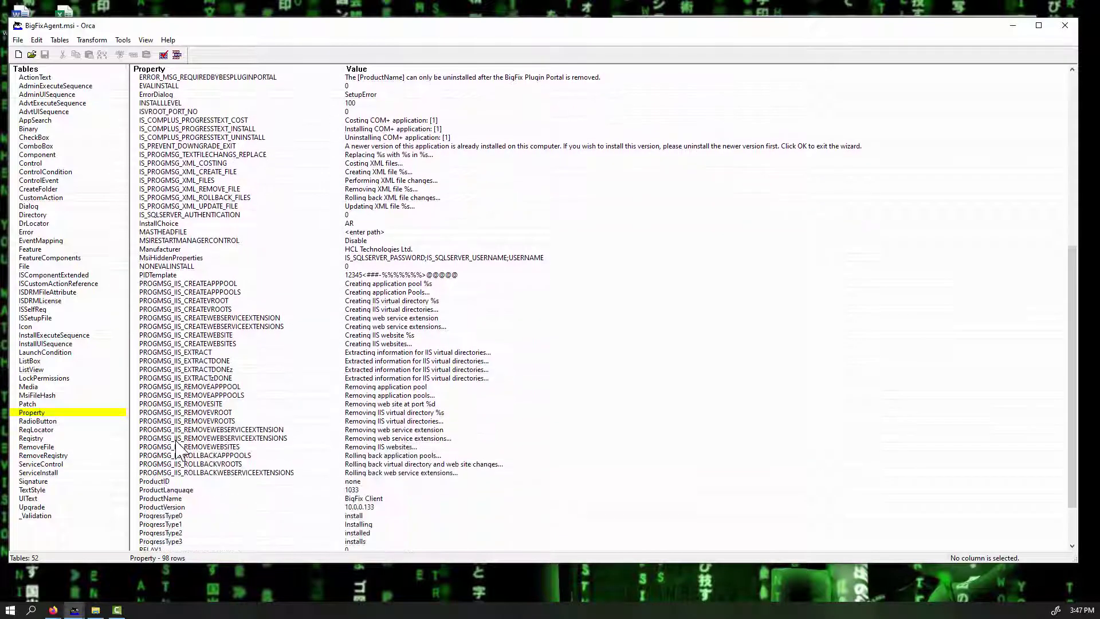
pyautogui.click(161, 490)
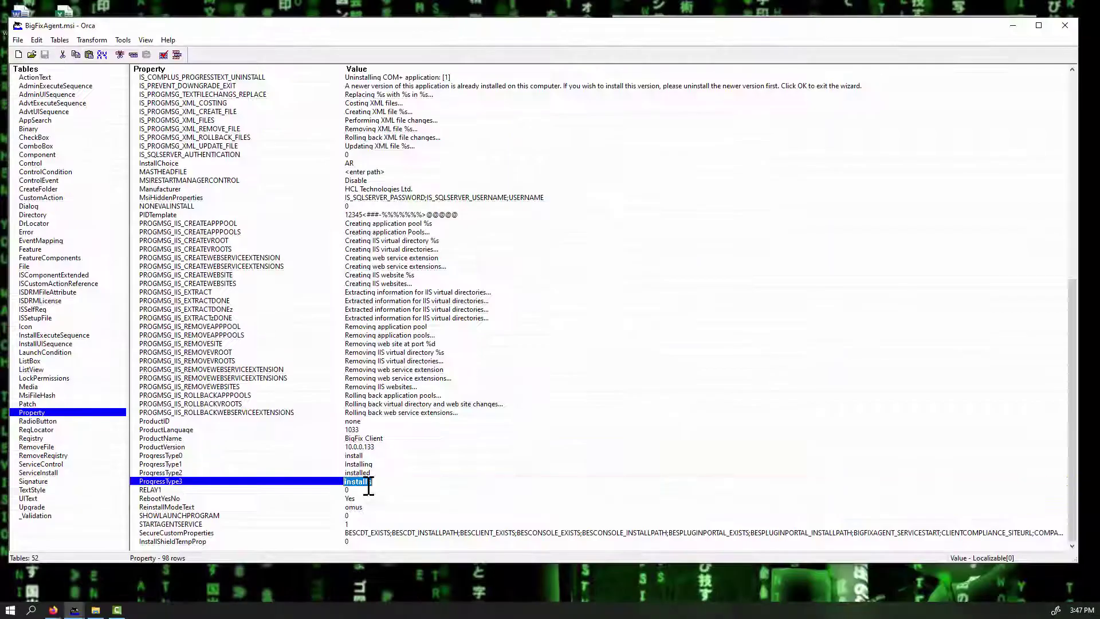
pyautogui.click(490, 443)
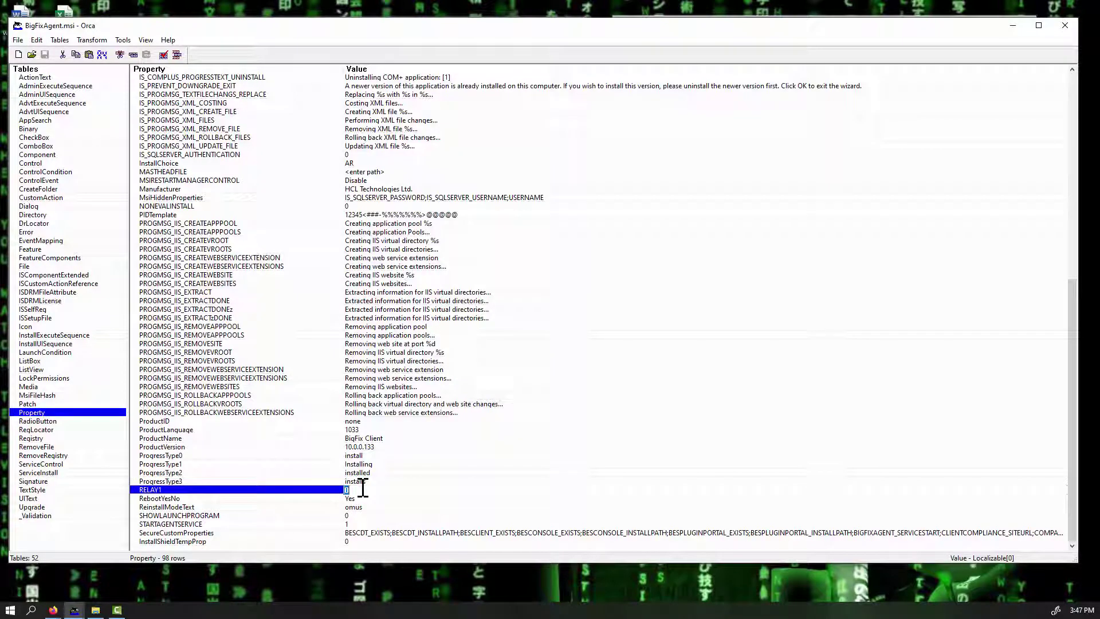
pyautogui.press('BackSpace')
pyautogui.press('Return')
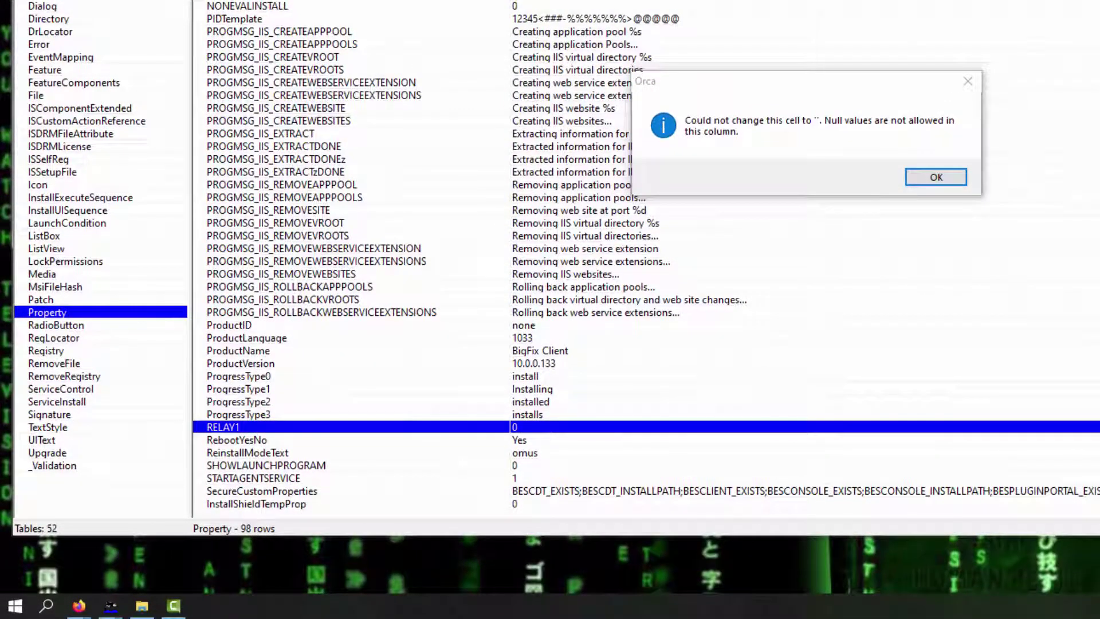
pyautogui.click(933, 177)
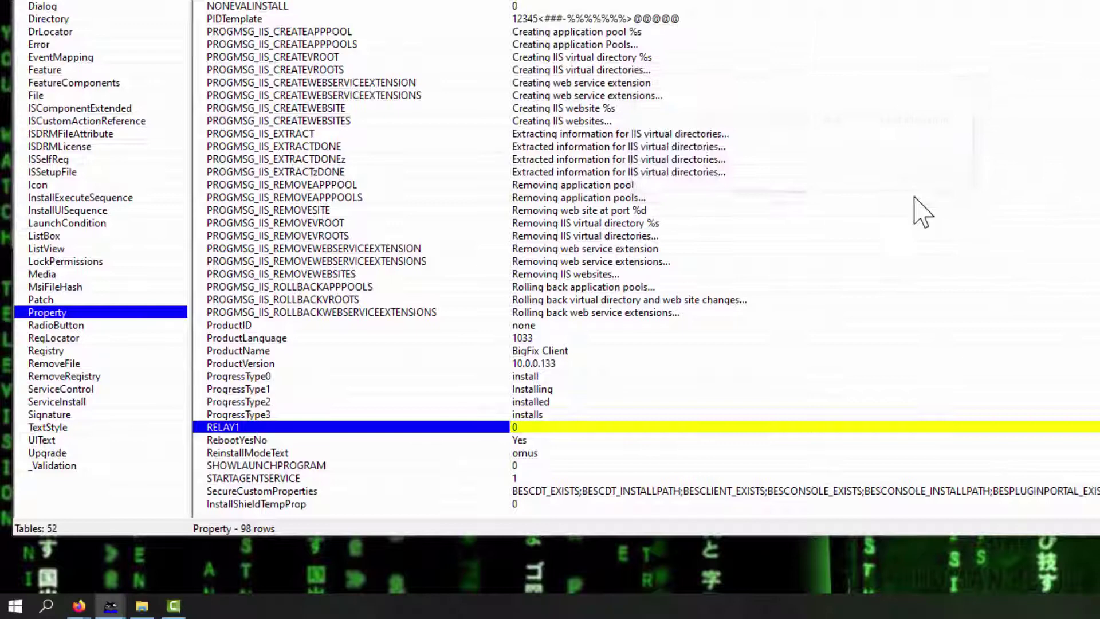
pyautogui.click(560, 428)
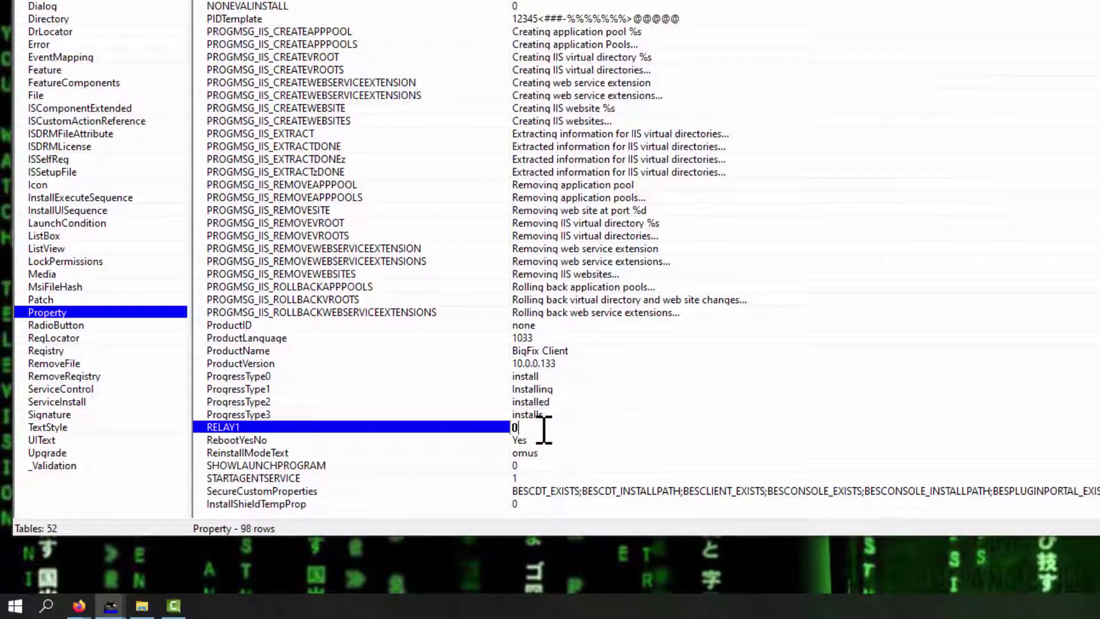
pyautogui.press('BackSpace')
pyautogui.write('http://dmzrelay.championsg.com:52311/bfmirror/downloads/')
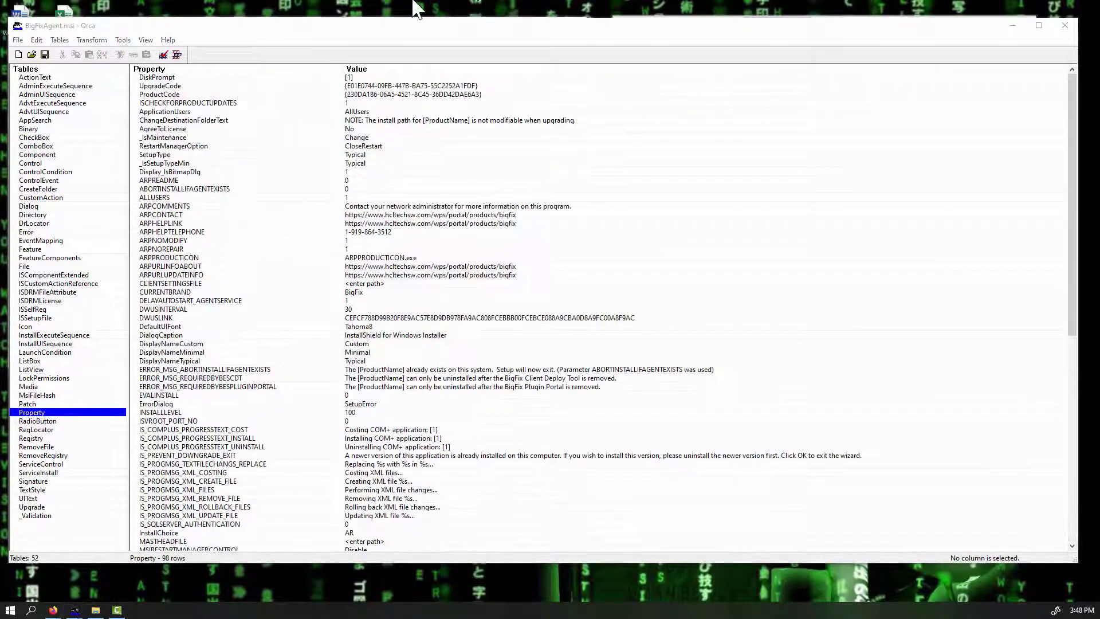
# - Add a new Registry6 row to the Registry table with Root 2
pyautogui.click(31, 439)
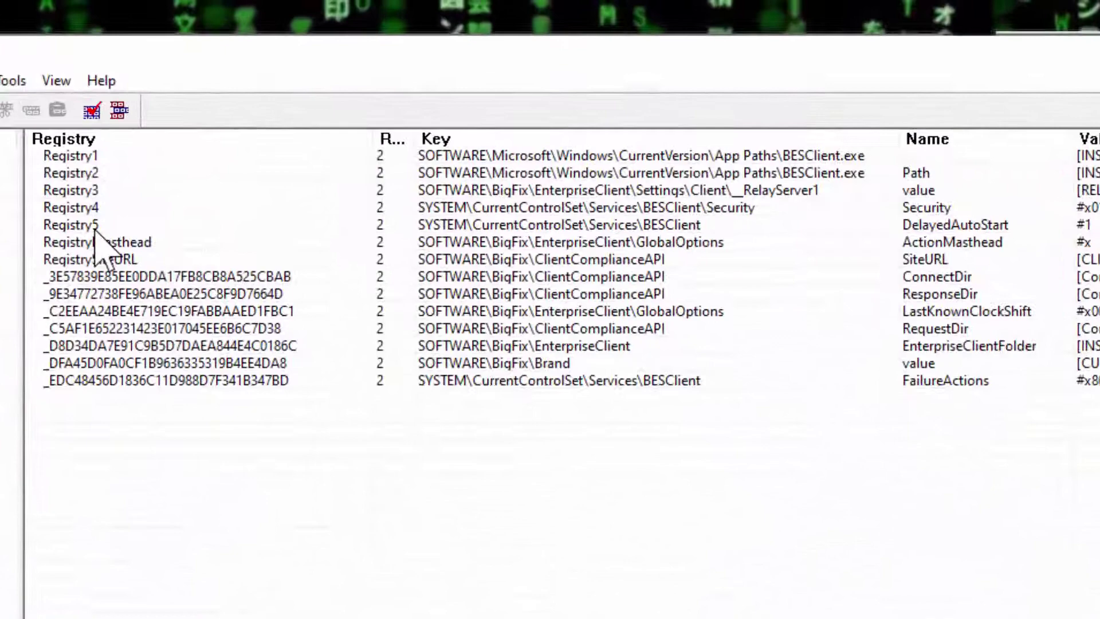
pyautogui.rightClick(166, 114)
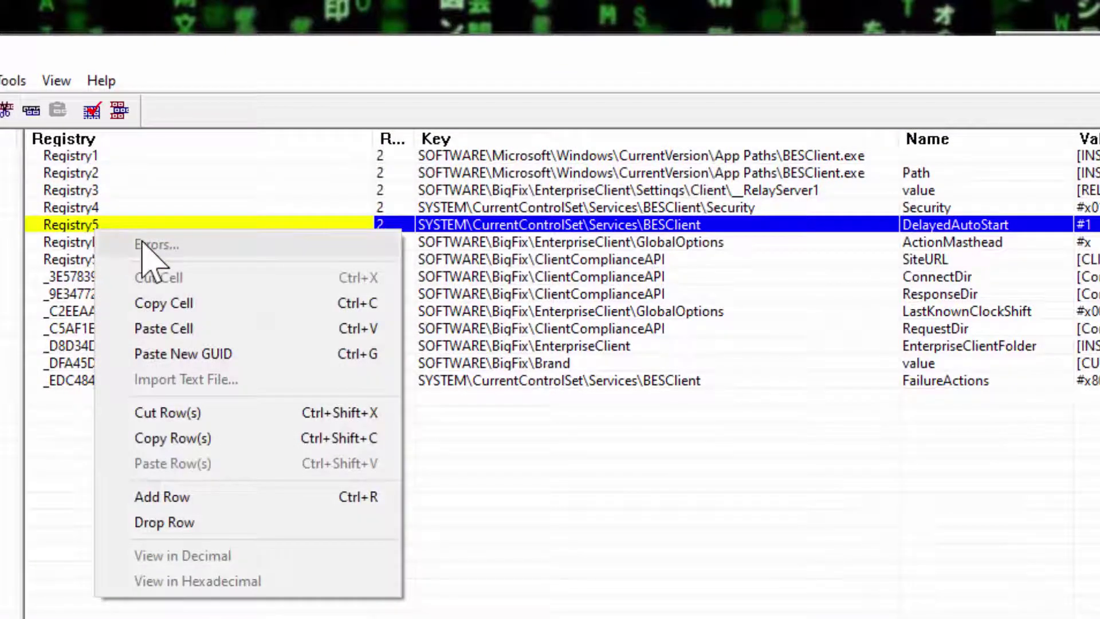
pyautogui.click(209, 497)
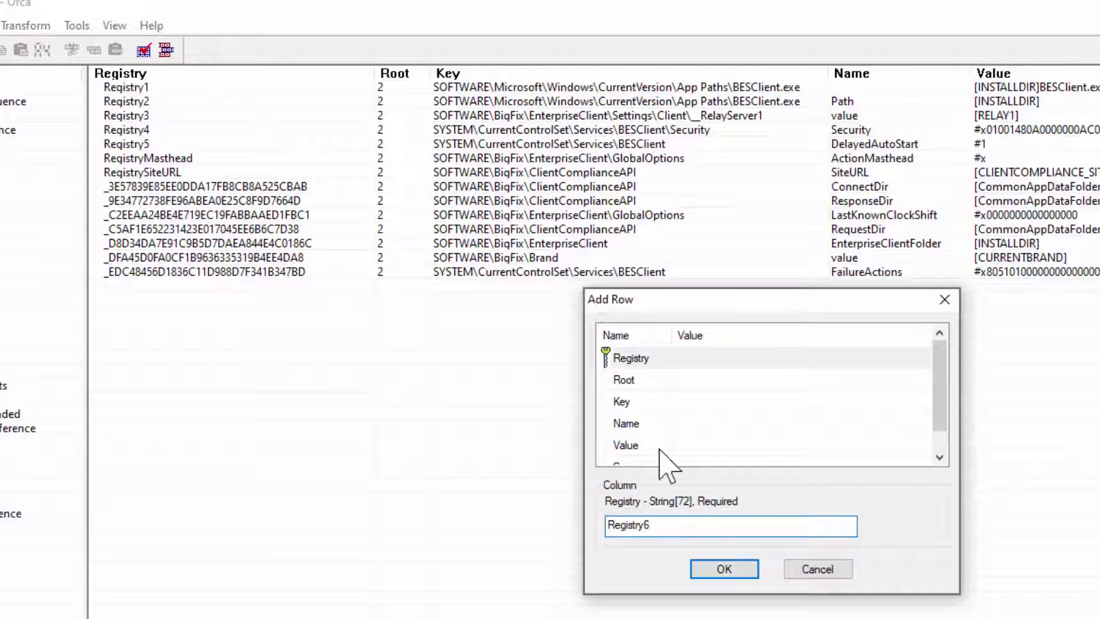
pyautogui.click(622, 380)
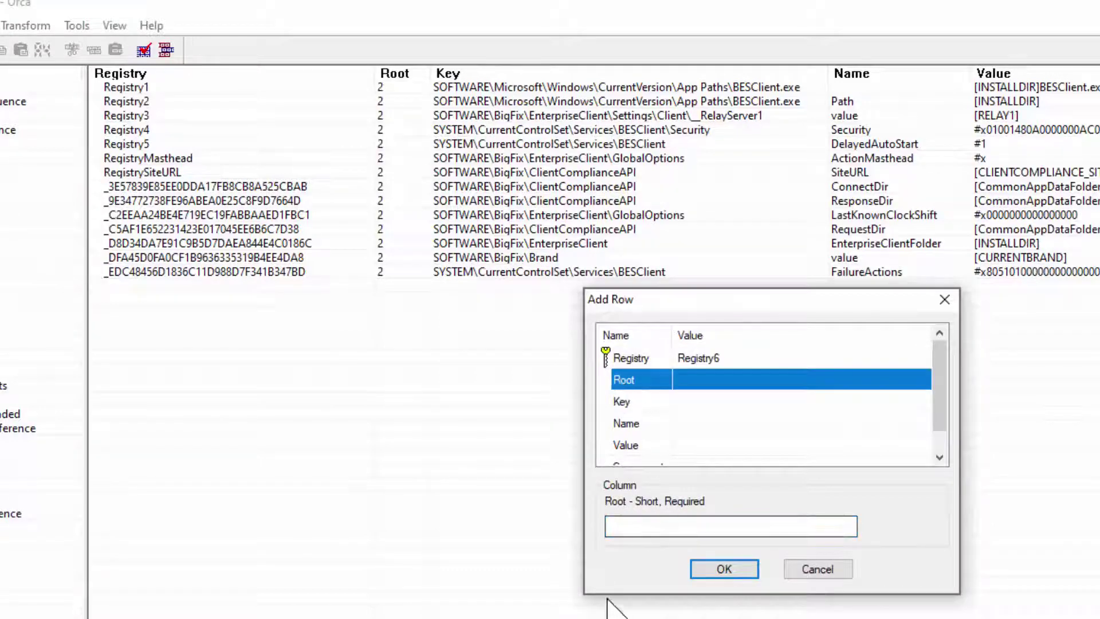
pyautogui.click(630, 525)
pyautogui.write('2')
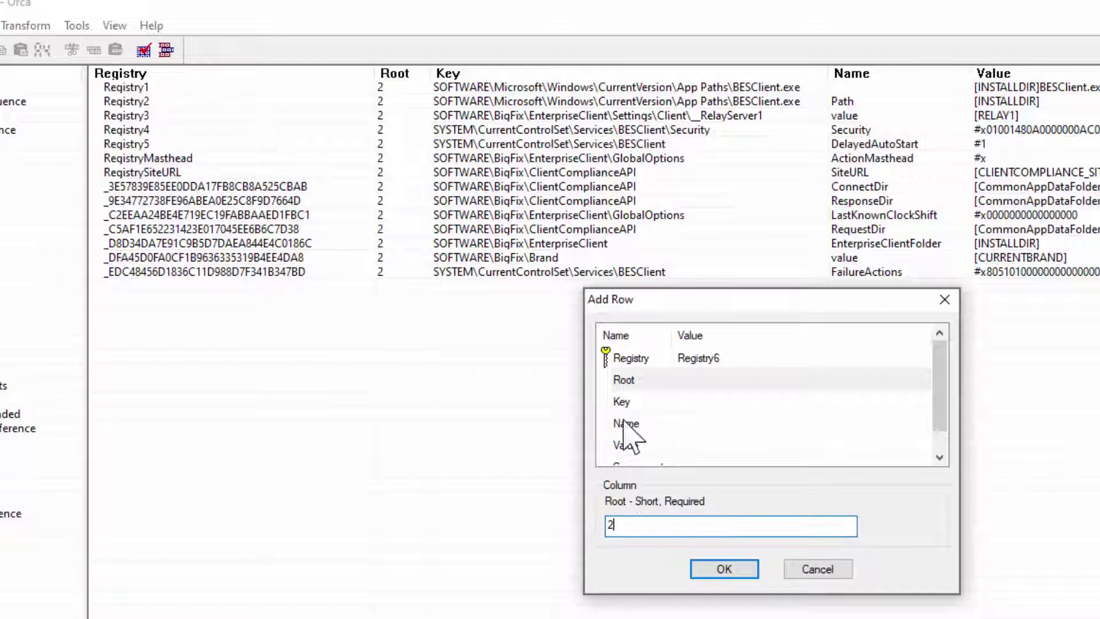
pyautogui.click(623, 402)
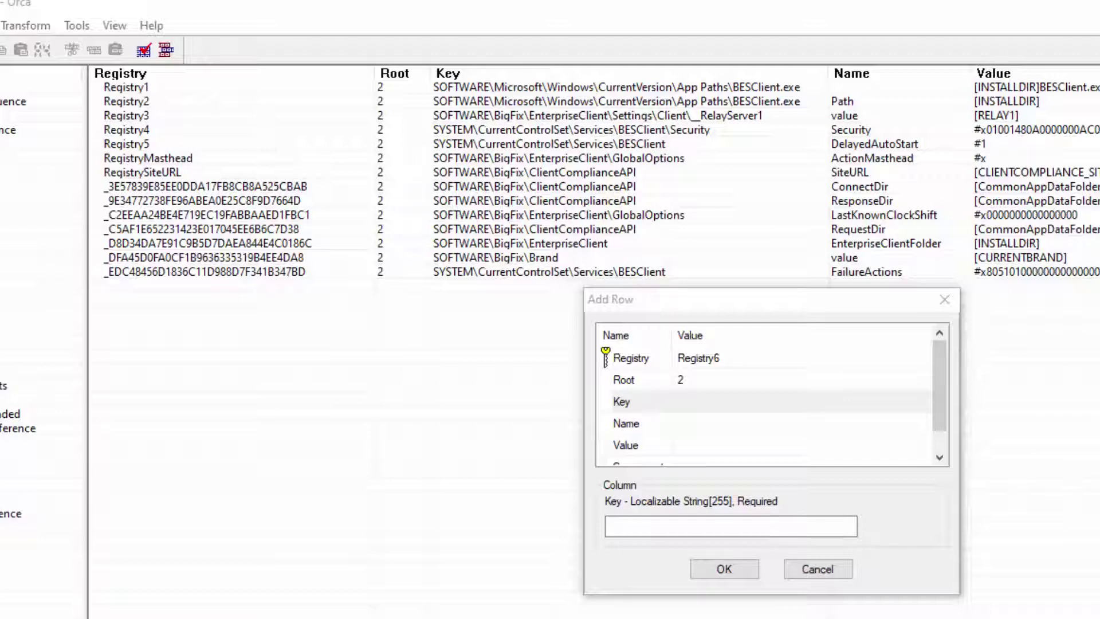
# - Set its Key to SOFTWARE\BigFix\EnterpriseClient\Settings\Client\_BESClient_RelaySelect_FailoverRelayList
pyautogui.click(653, 527)
pyautogui.write('SOFTWARE\\BigFix\\EnterpriseClient\\Settings\\Client\\_BESClient_Relay_Select_FailoverRelayList')
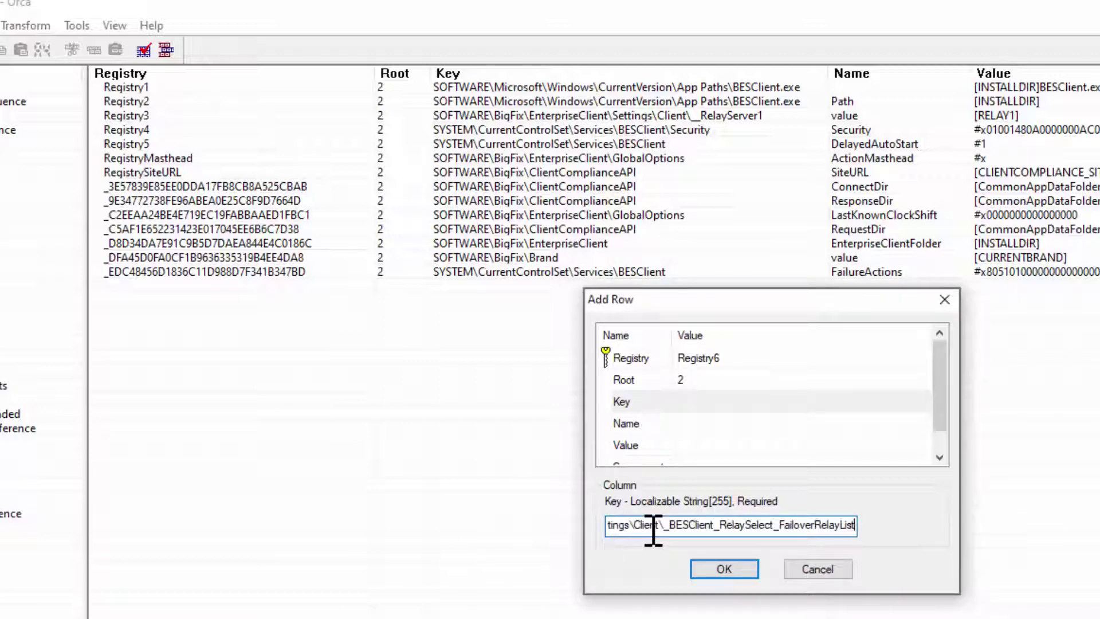
pyautogui.hotkey('ctrl', 'a')
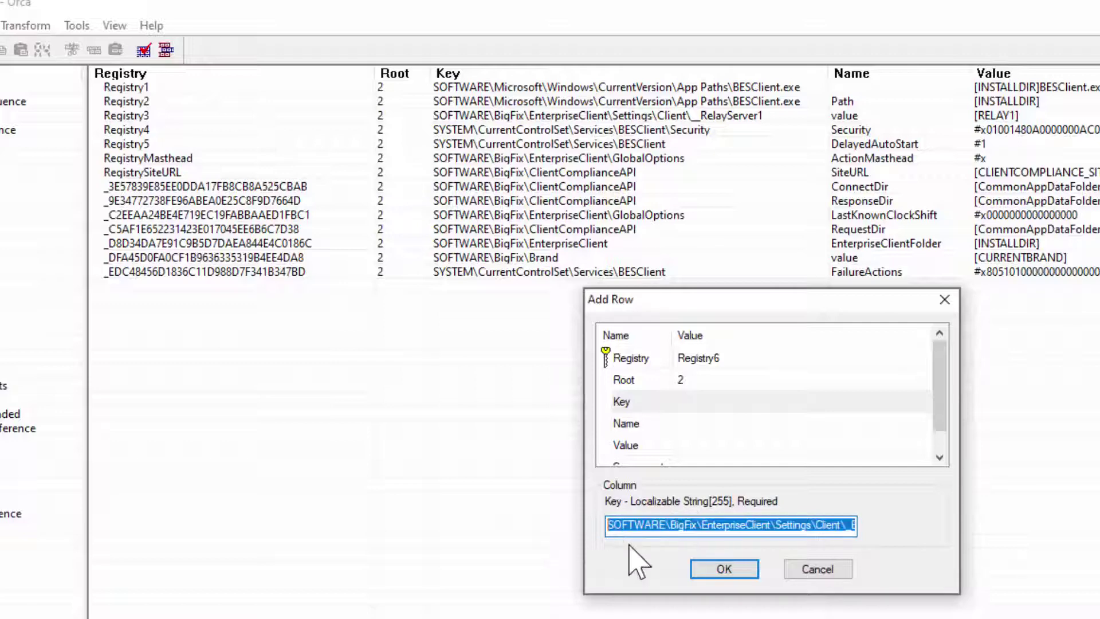
pyautogui.click(627, 524)
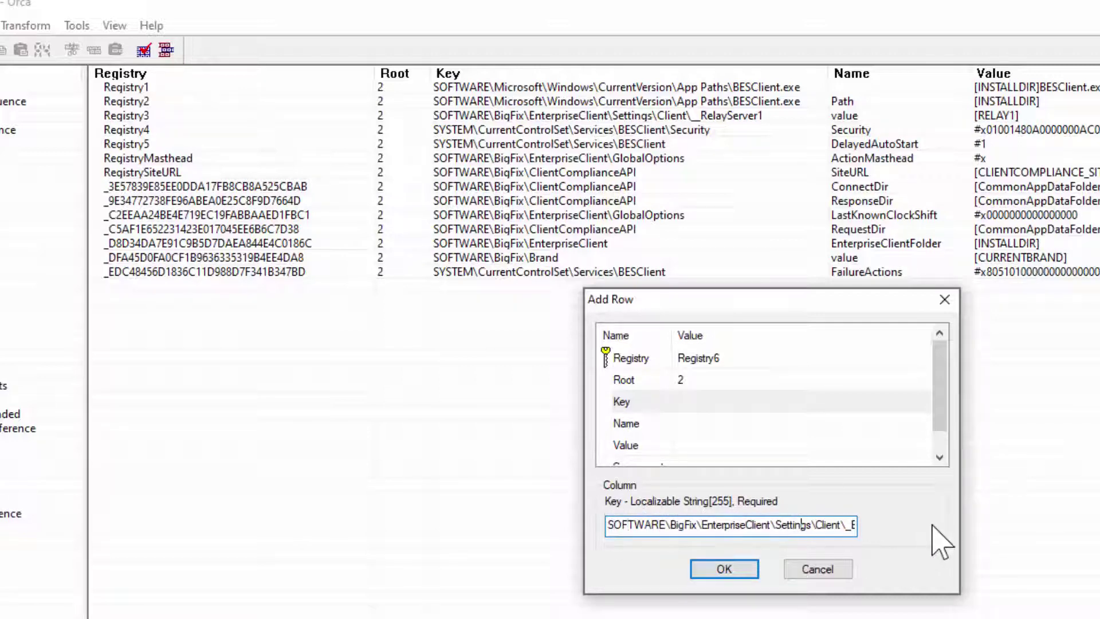
pyautogui.press('Right')
pyautogui.press('Right')
pyautogui.press('Right')
pyautogui.press('Right')
pyautogui.press('Right')
pyautogui.press('Right')
pyautogui.press('Right')
pyautogui.press('Right')
pyautogui.press('Right')
pyautogui.press('Right')
pyautogui.press('Right')
pyautogui.press('Right')
pyautogui.press('Right')
pyautogui.press('Right')
pyautogui.press('Right')
pyautogui.press('Right')
pyautogui.press('Right')
pyautogui.press('Right')
pyautogui.press('Right')
pyautogui.press('Right')
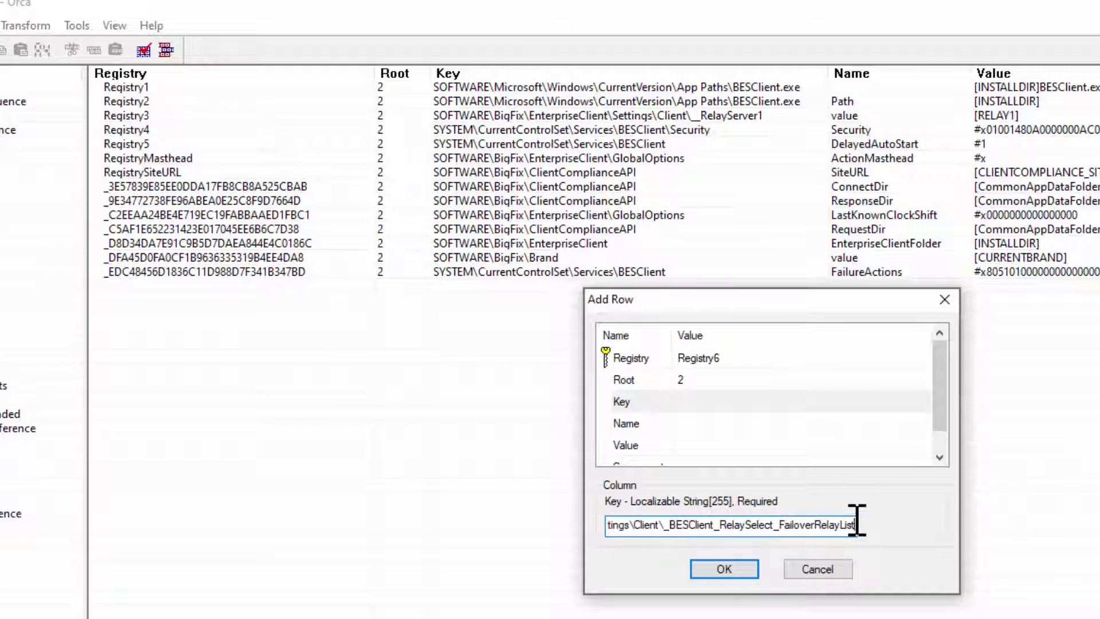
pyautogui.click(633, 428)
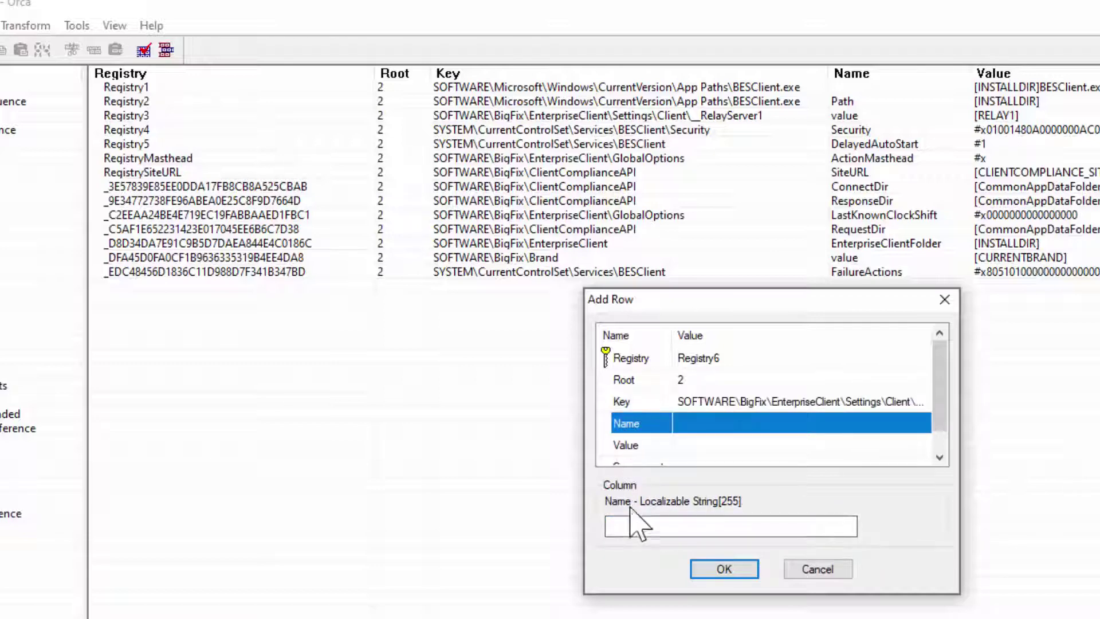
# - Finish Registry6 with Name value, Value dmzrelay.csg.com;30.50.5.67, Component_ BESClient.exe
pyautogui.click(643, 525)
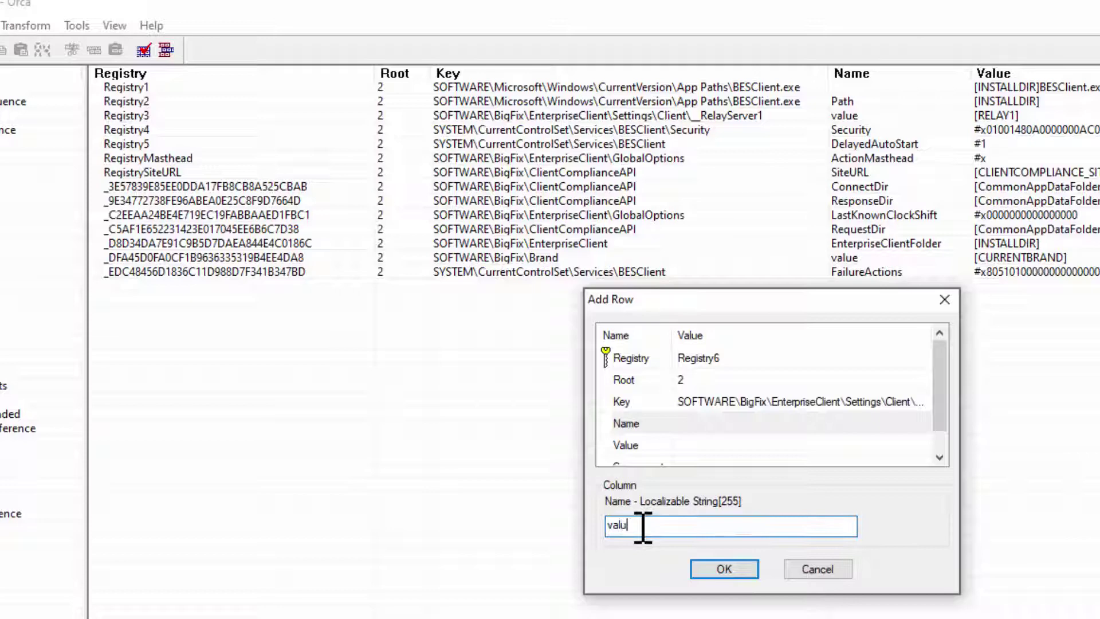
pyautogui.click(625, 447)
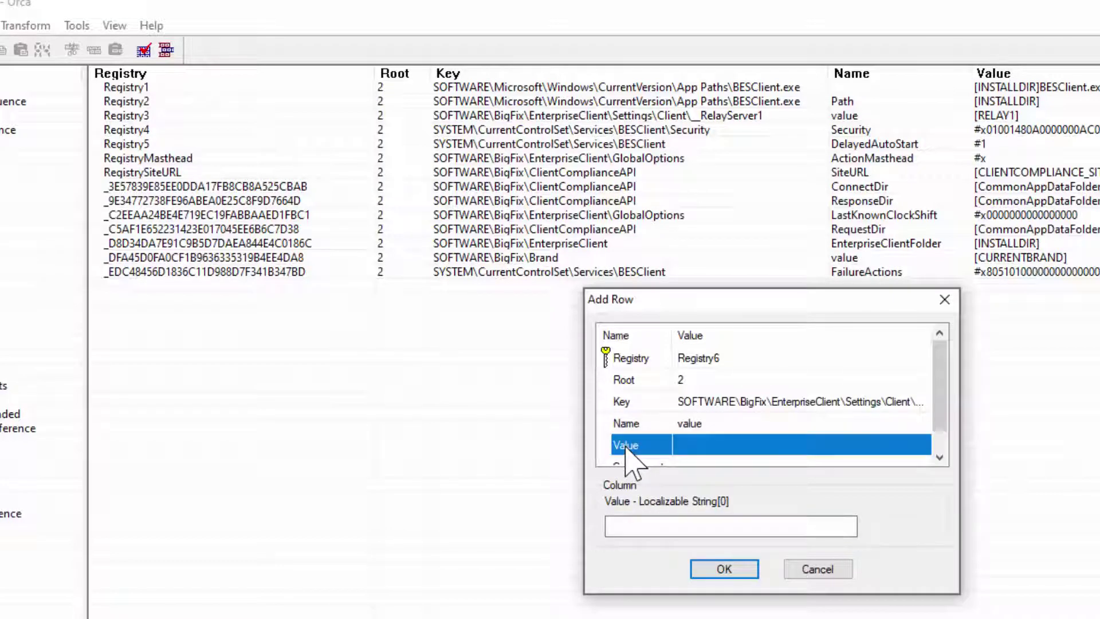
pyautogui.click(655, 530)
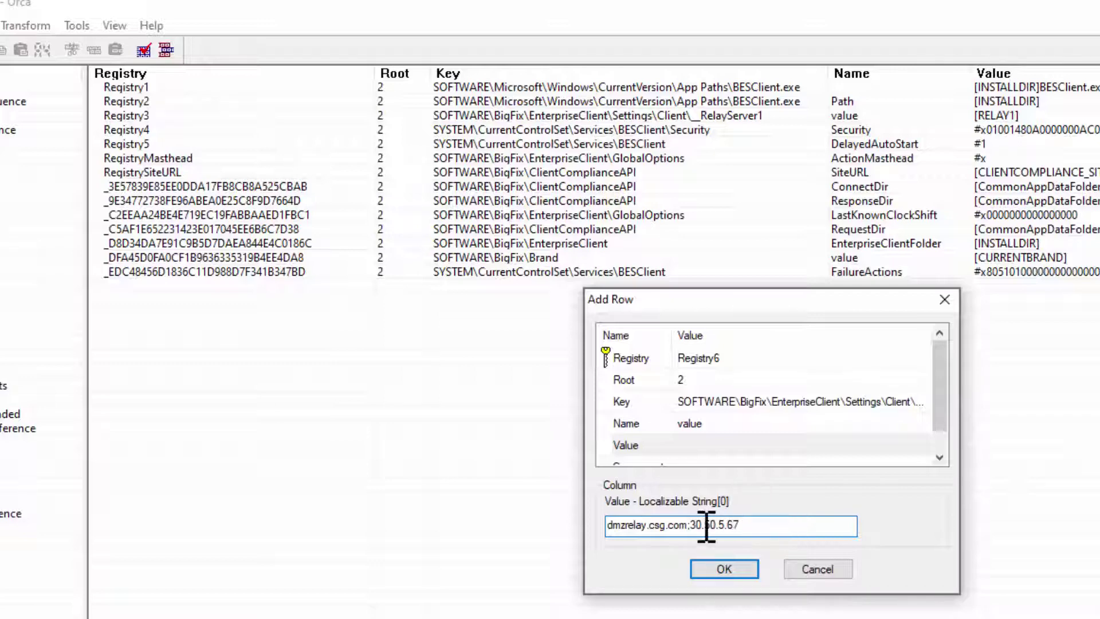
pyautogui.scroll(-1, 676, 434)
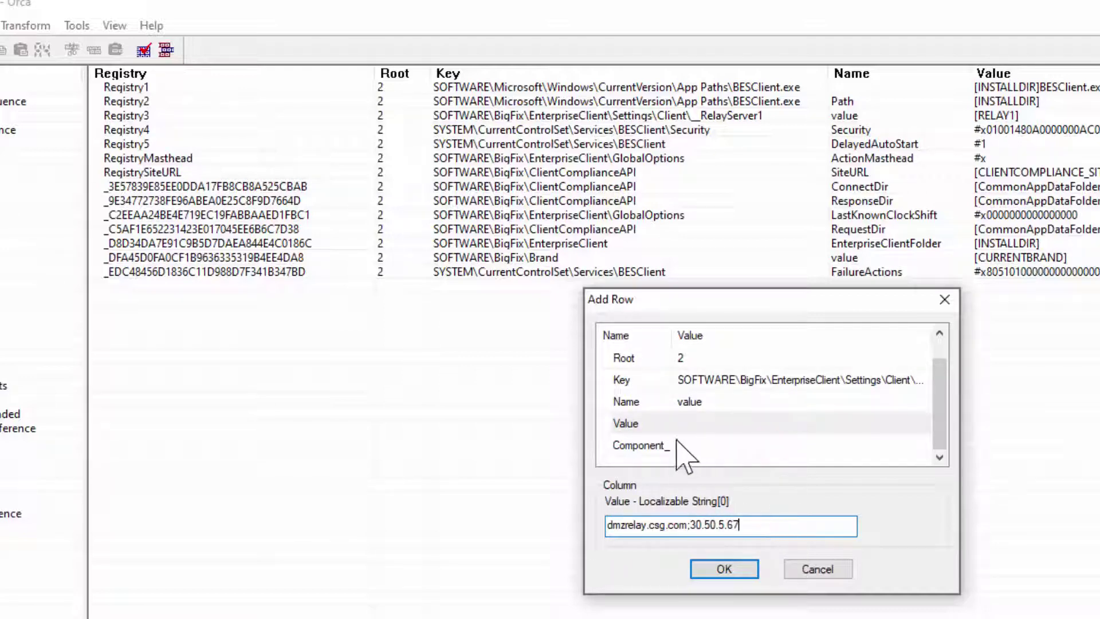
pyautogui.click(624, 446)
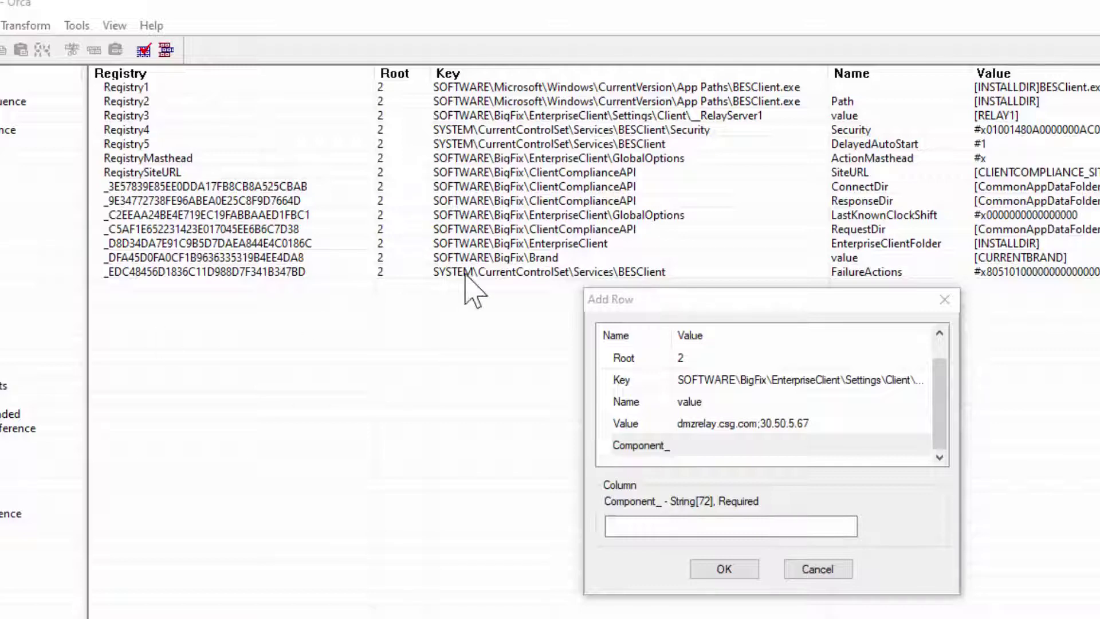
pyautogui.click(653, 526)
pyautogui.write('BESClient.exe')
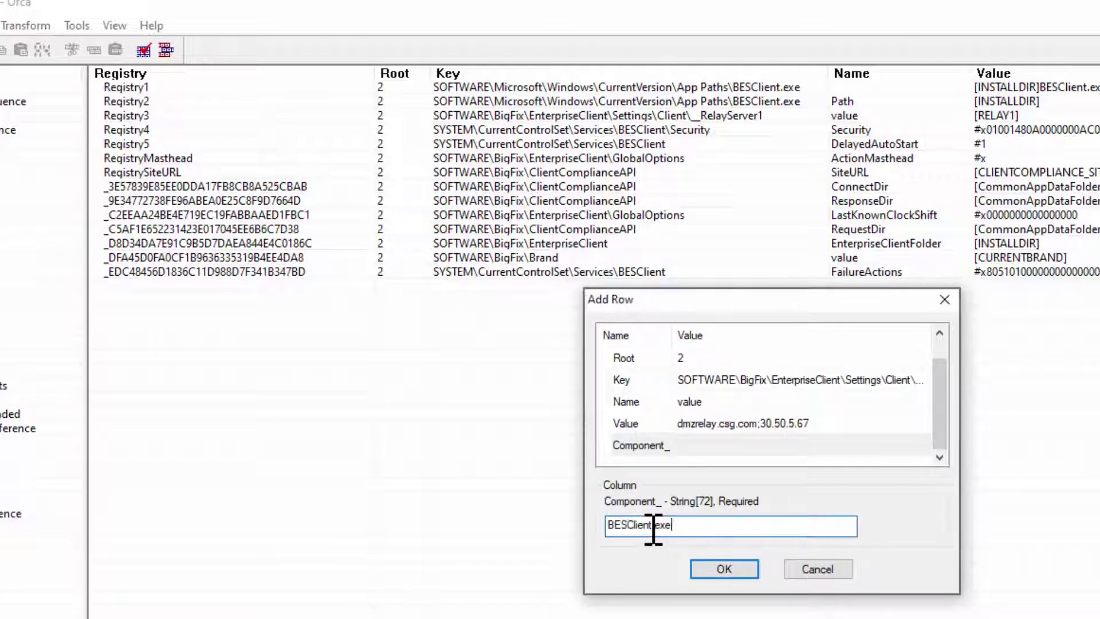
pyautogui.click(723, 570)
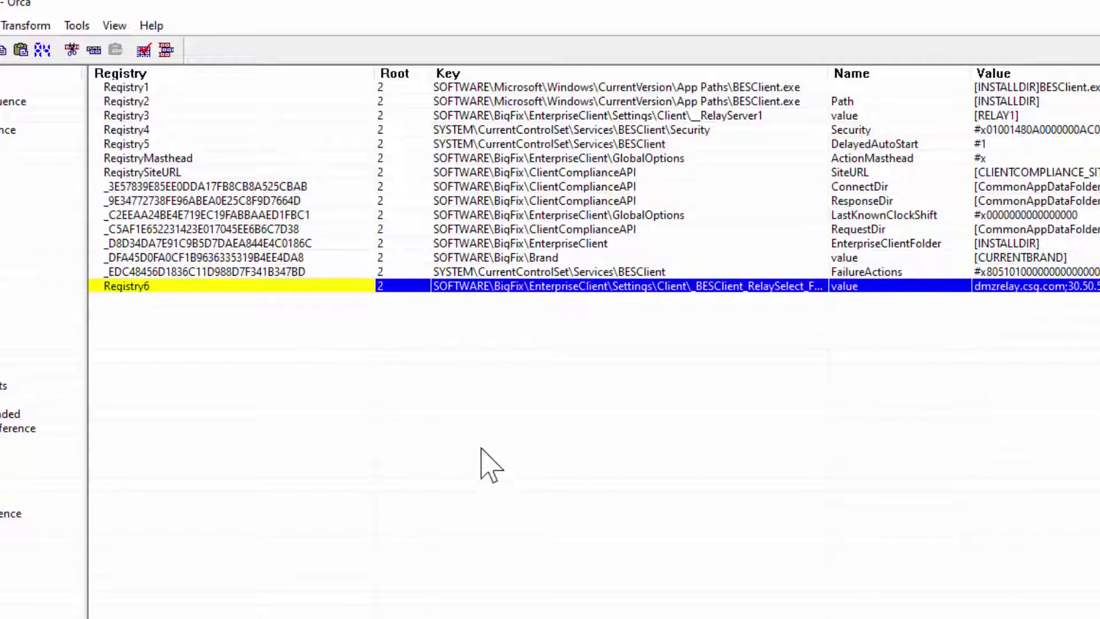
# - Start a Registry7 row with Root 2 and the _BESClient_SecureRegistration key path
pyautogui.rightClick(163, 346)
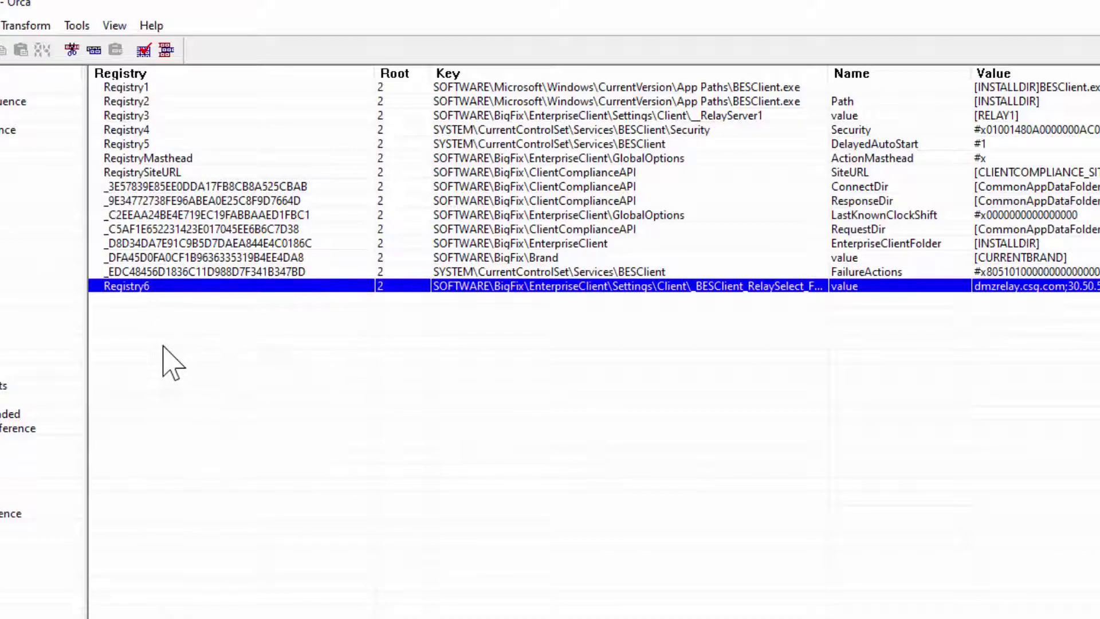
pyautogui.click(325, 566)
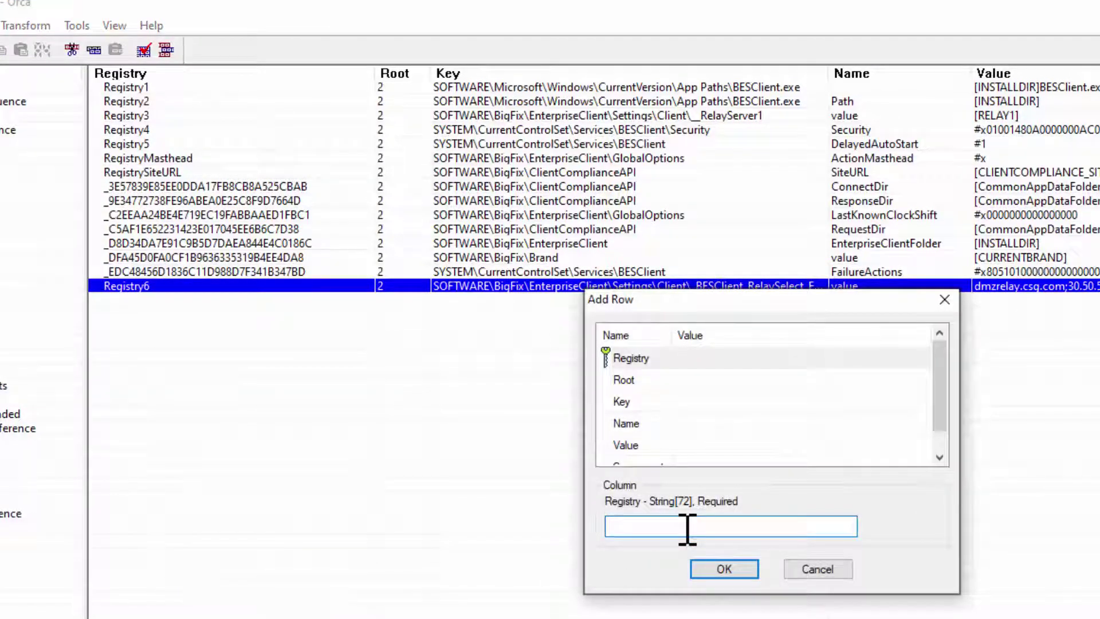
pyautogui.write('Registry7')
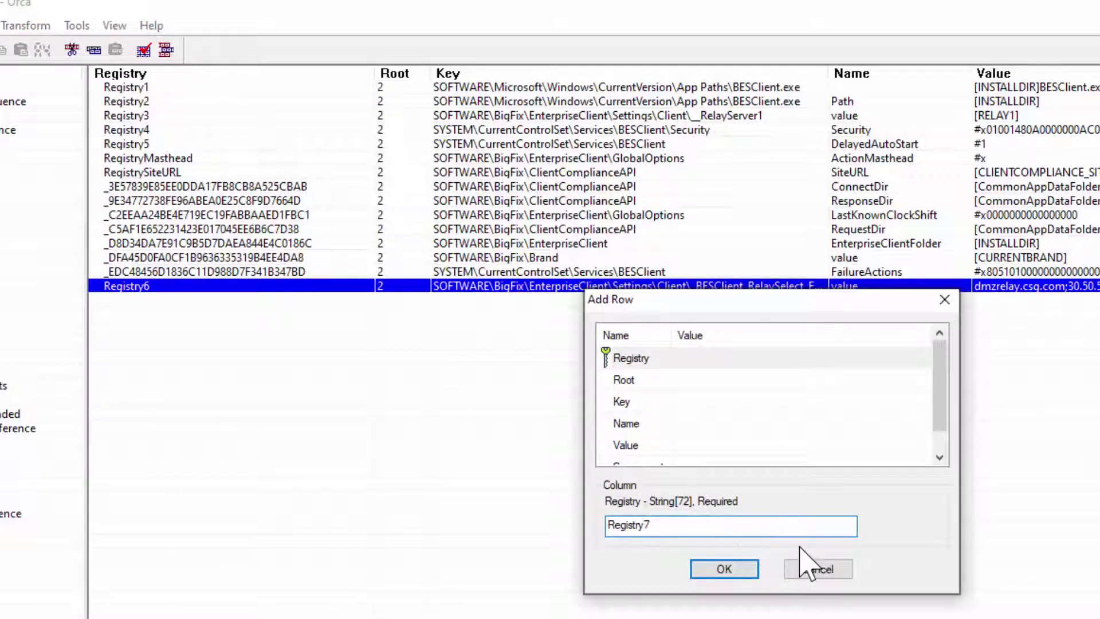
pyautogui.click(623, 381)
pyautogui.click(622, 379)
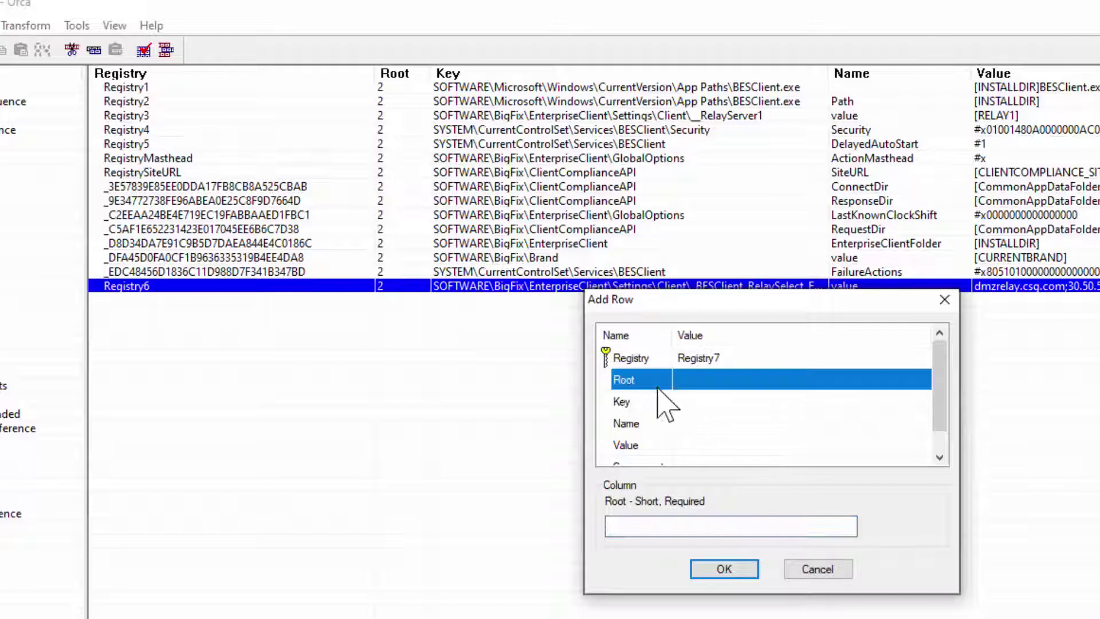
pyautogui.click(638, 524)
pyautogui.write('2')
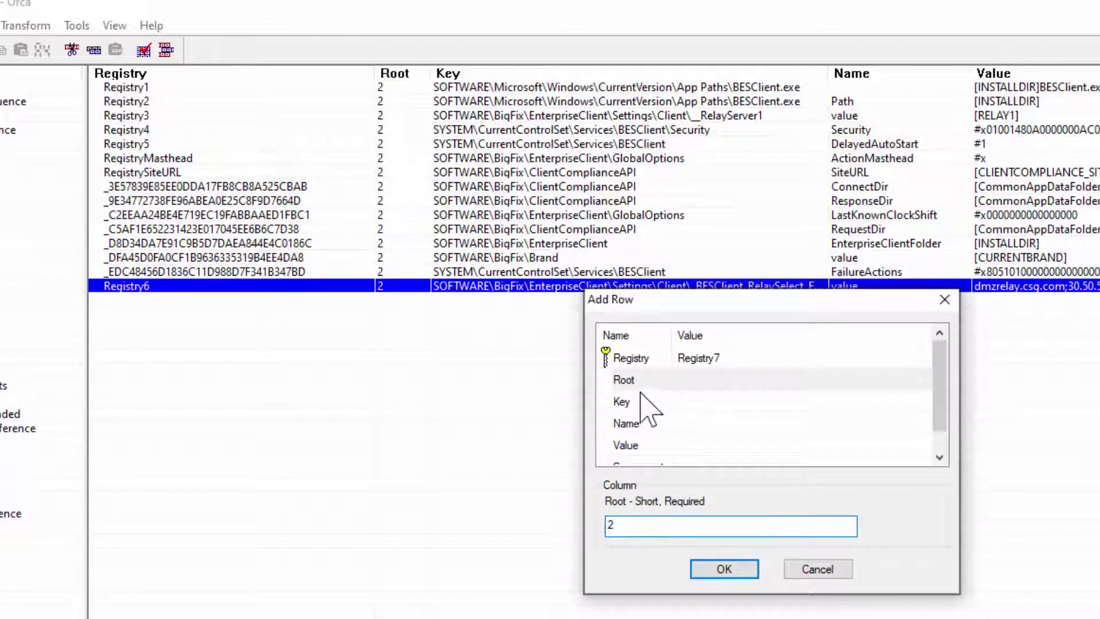
pyautogui.click(621, 401)
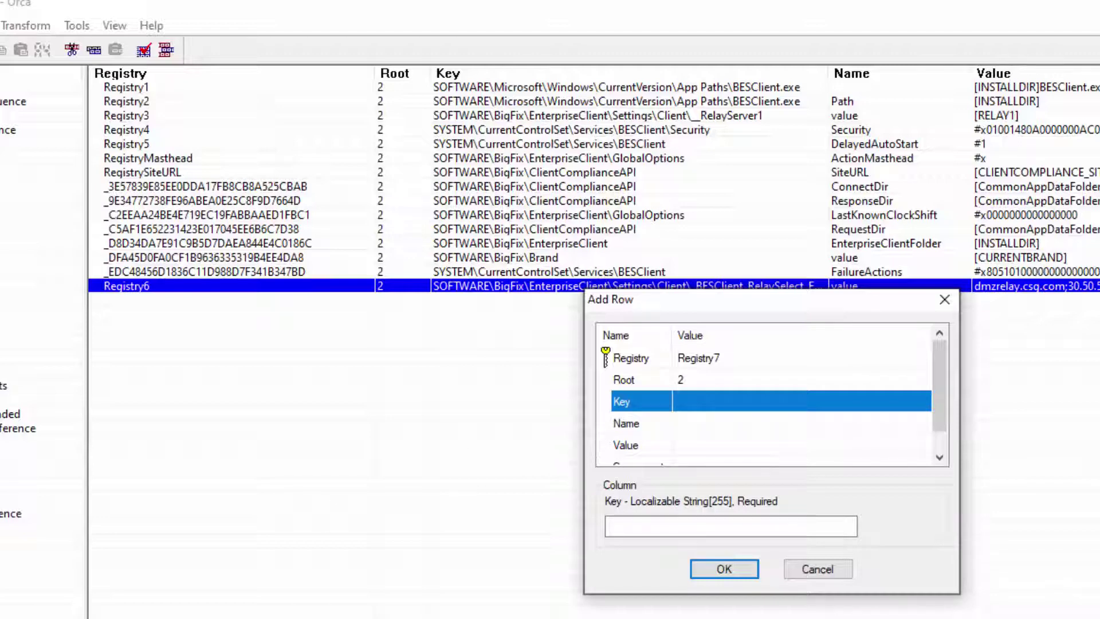
pyautogui.hotkey('alt', 'Tab')
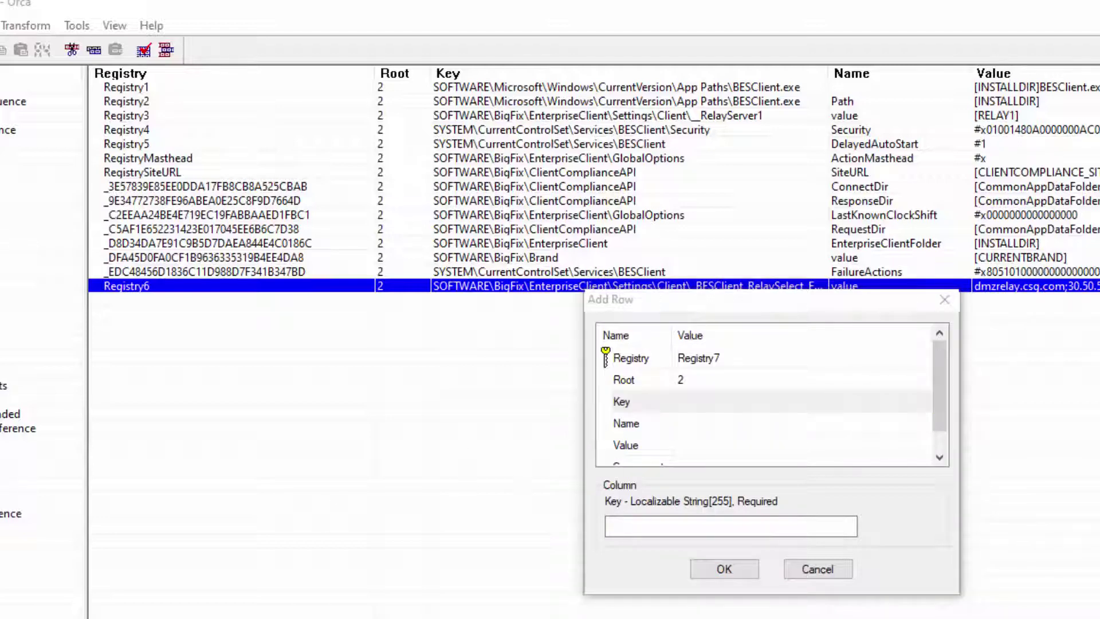
pyautogui.click(633, 526)
pyautogui.write('SOFTWARE\\BigFix\\EnterpriseClient\\Settings\\Client\\_BESClient_SecureRegistration')
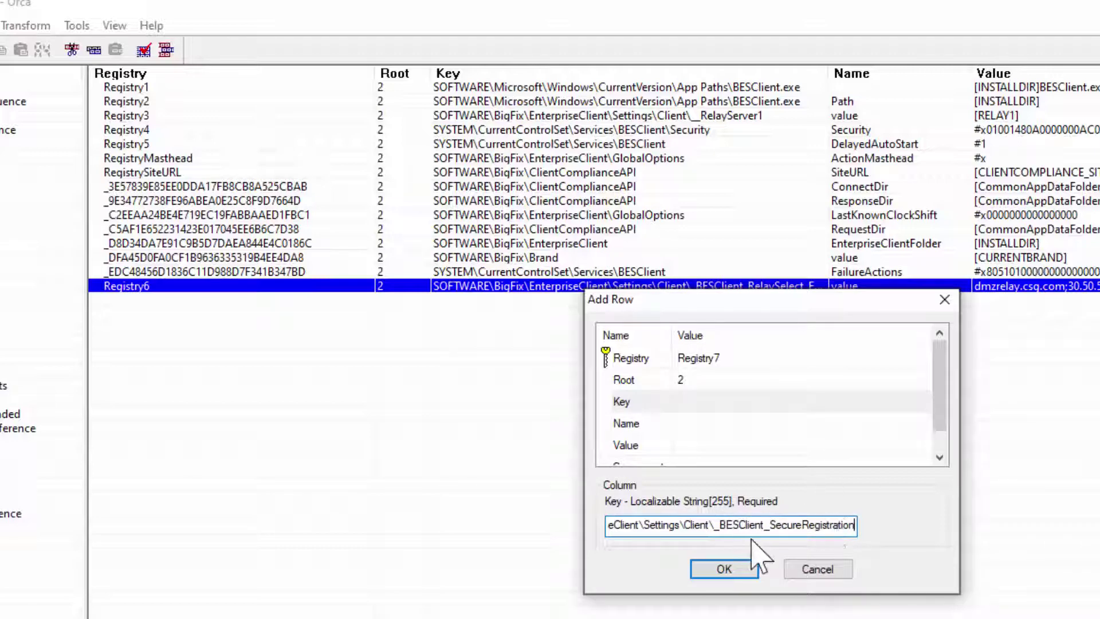
pyautogui.click(628, 424)
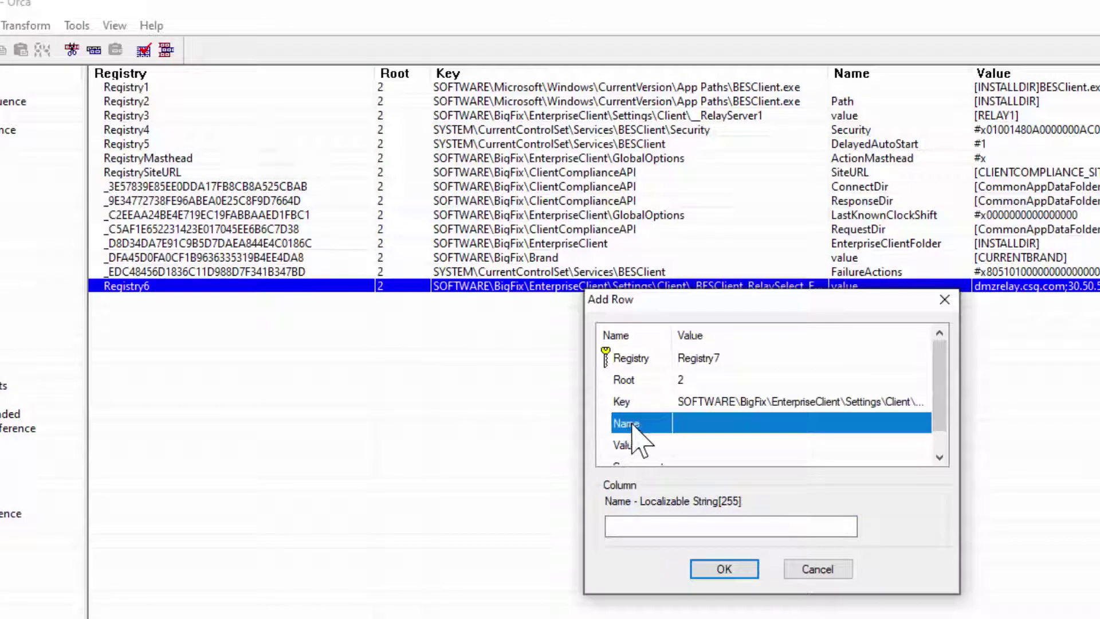
# - Give Registry7 Name value, the registration password as Value, and component BESClient.exe
pyautogui.click(652, 526)
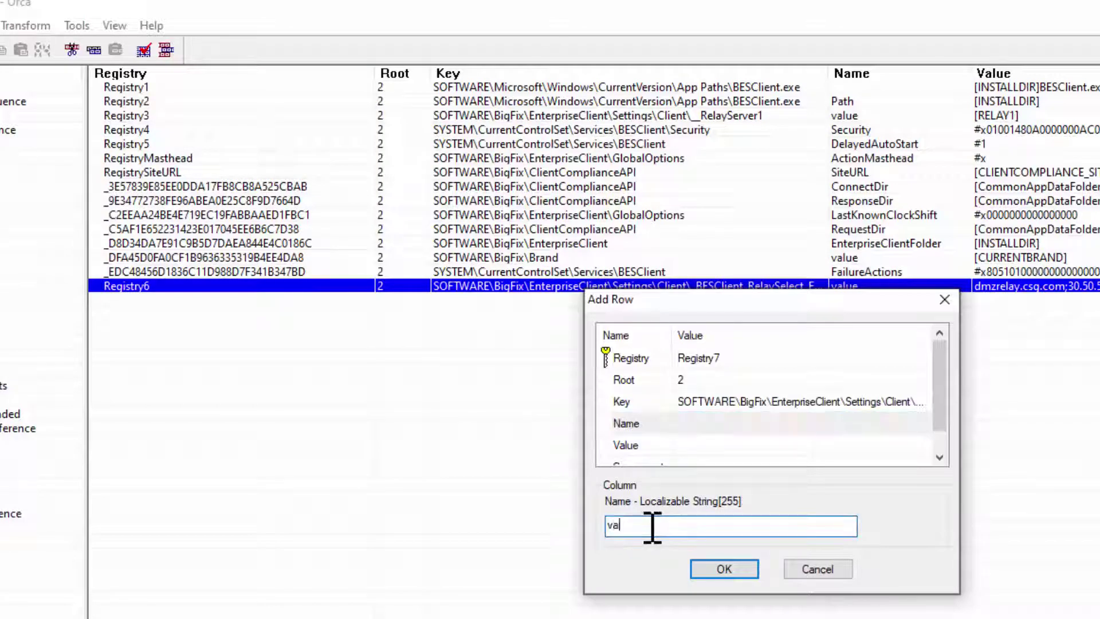
pyautogui.scroll(-1, 944, 373)
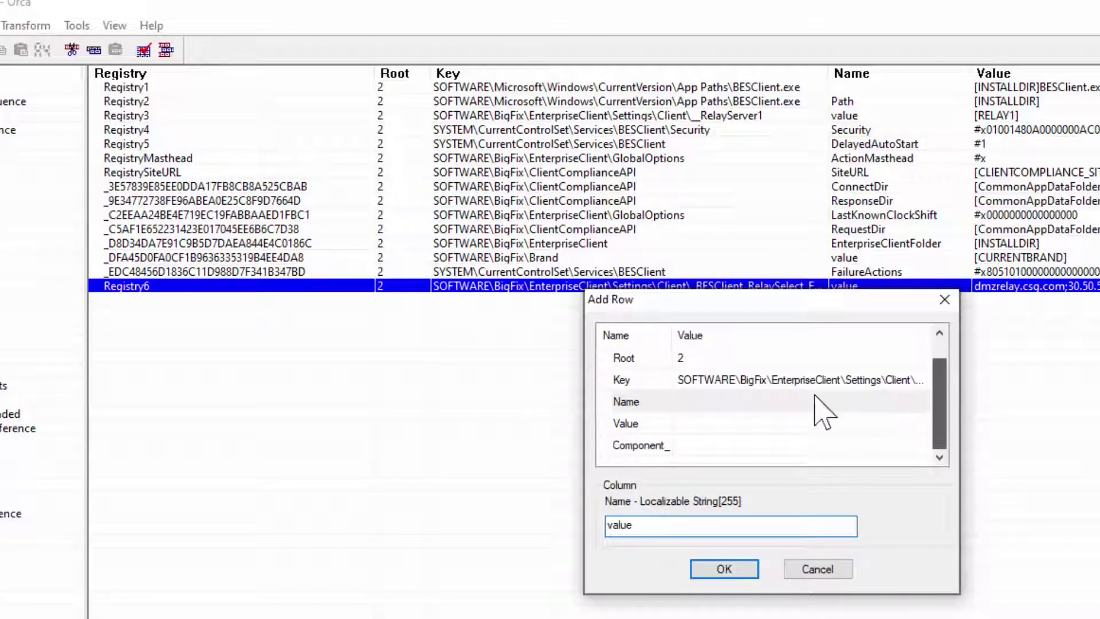
pyautogui.write('value')
pyautogui.click(645, 424)
pyautogui.click(638, 525)
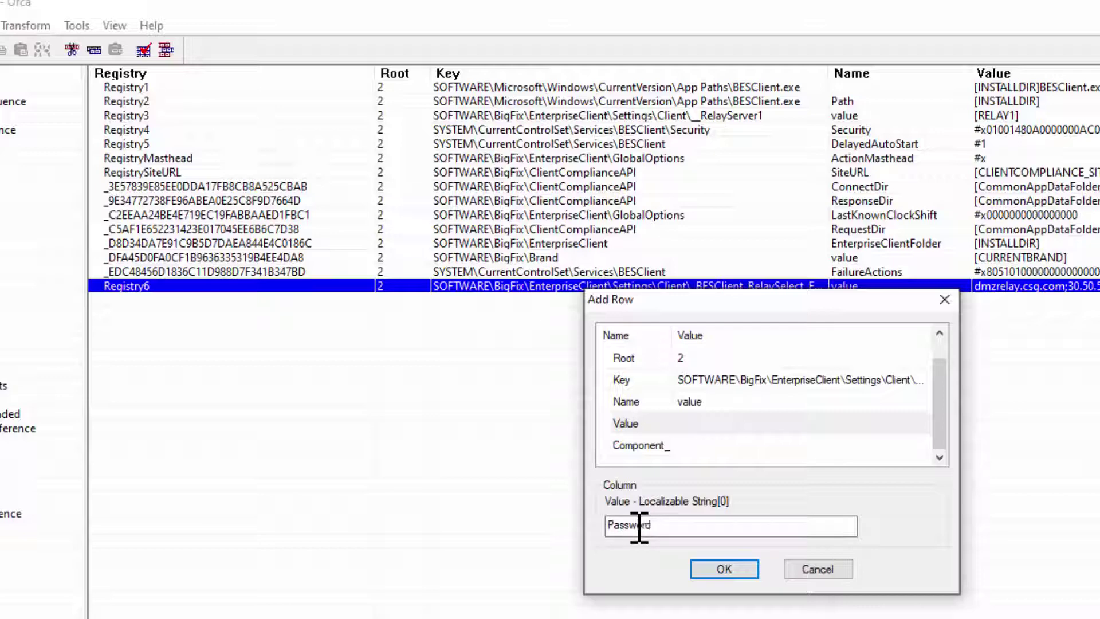
pyautogui.press('Return')
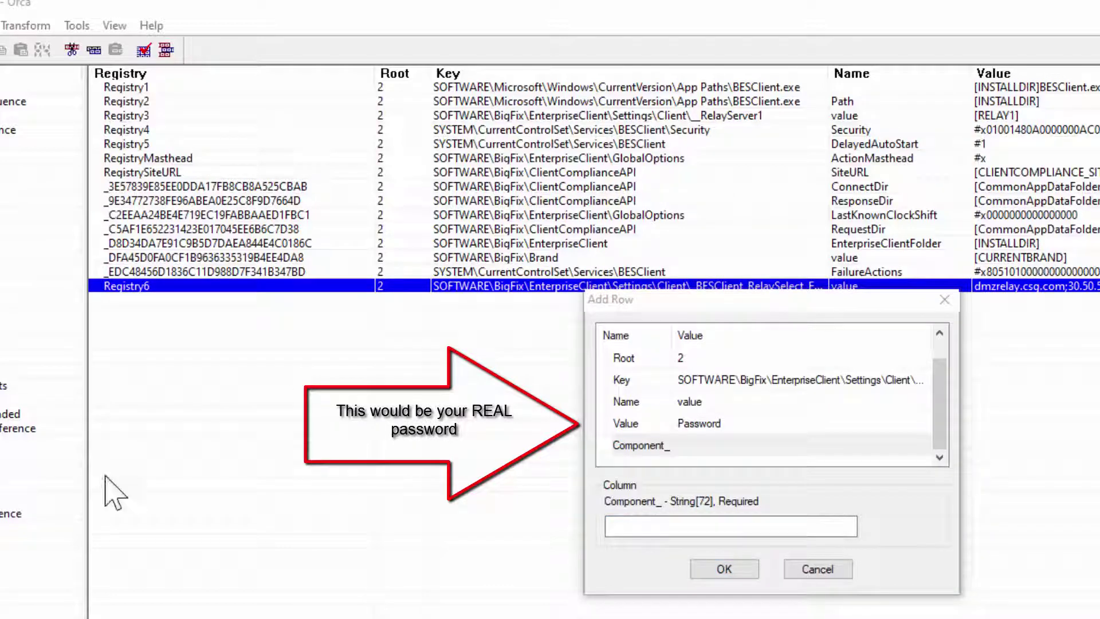
pyautogui.click(681, 524)
pyautogui.write('BESClient.exe')
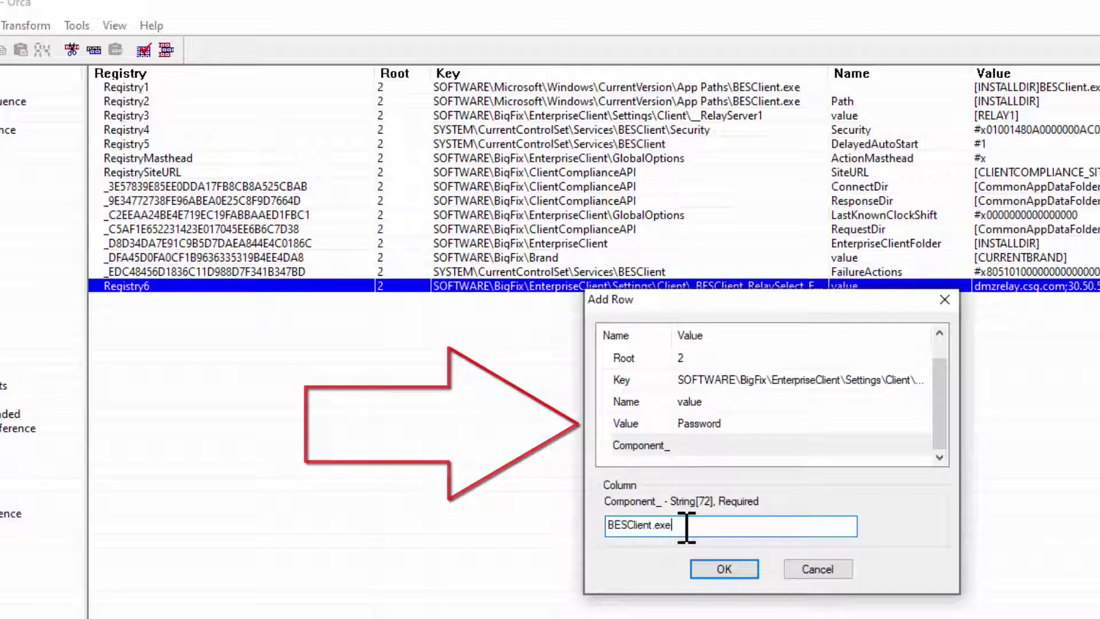
pyautogui.click(736, 569)
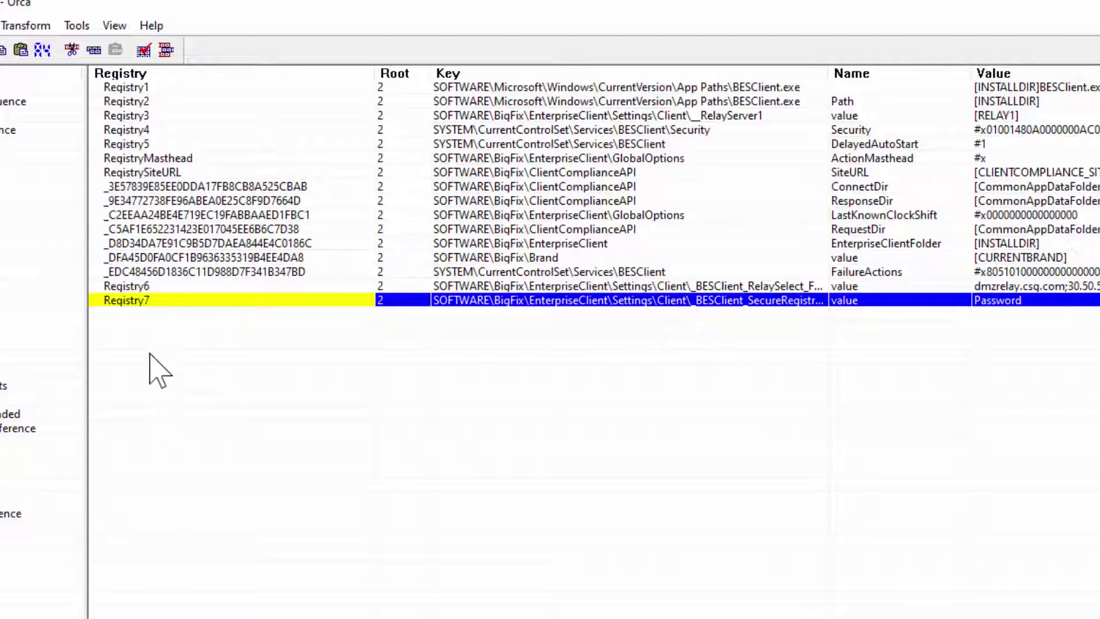
# - Start a Registry8 row in the Registry table with Root 2
pyautogui.click(171, 352)
pyautogui.rightClick(162, 337)
pyautogui.click(286, 555)
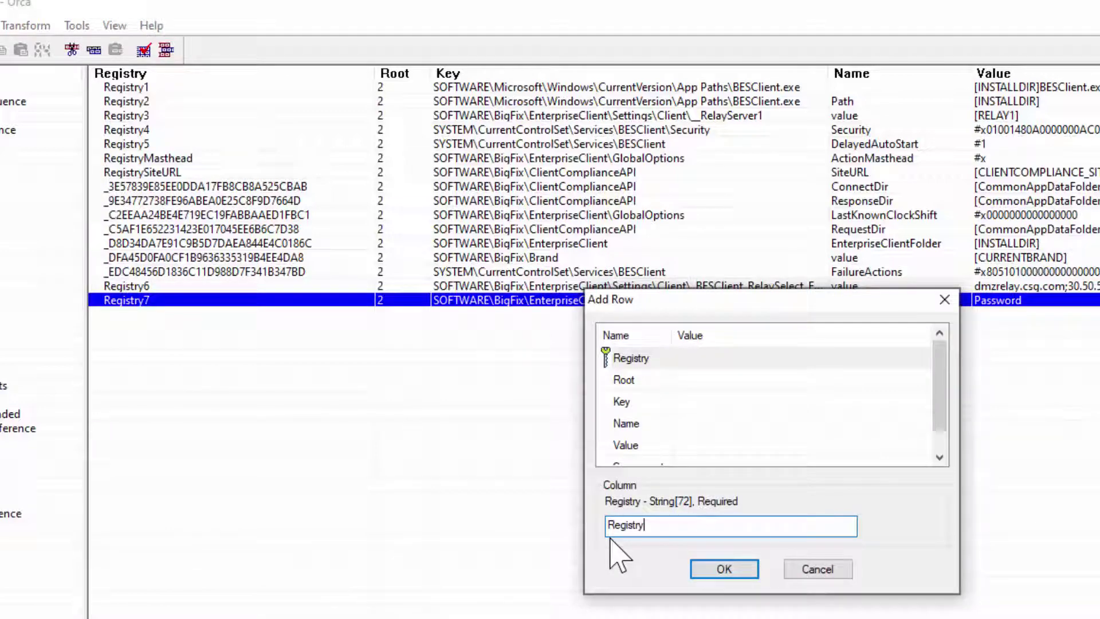
pyautogui.write('Registry8')
pyautogui.click(724, 569)
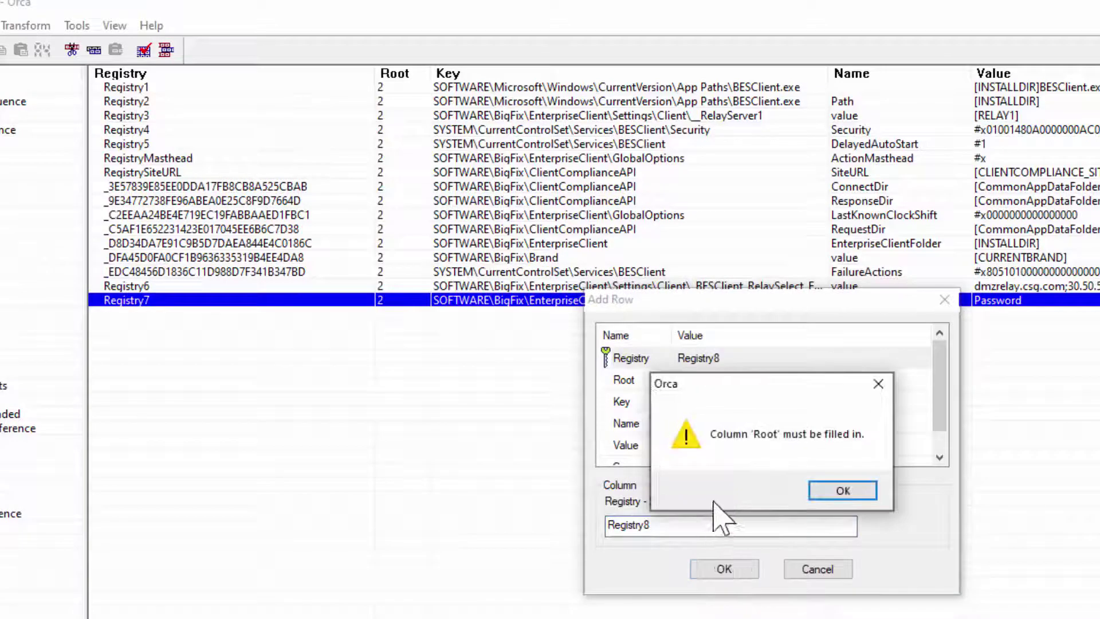
pyautogui.click(842, 490)
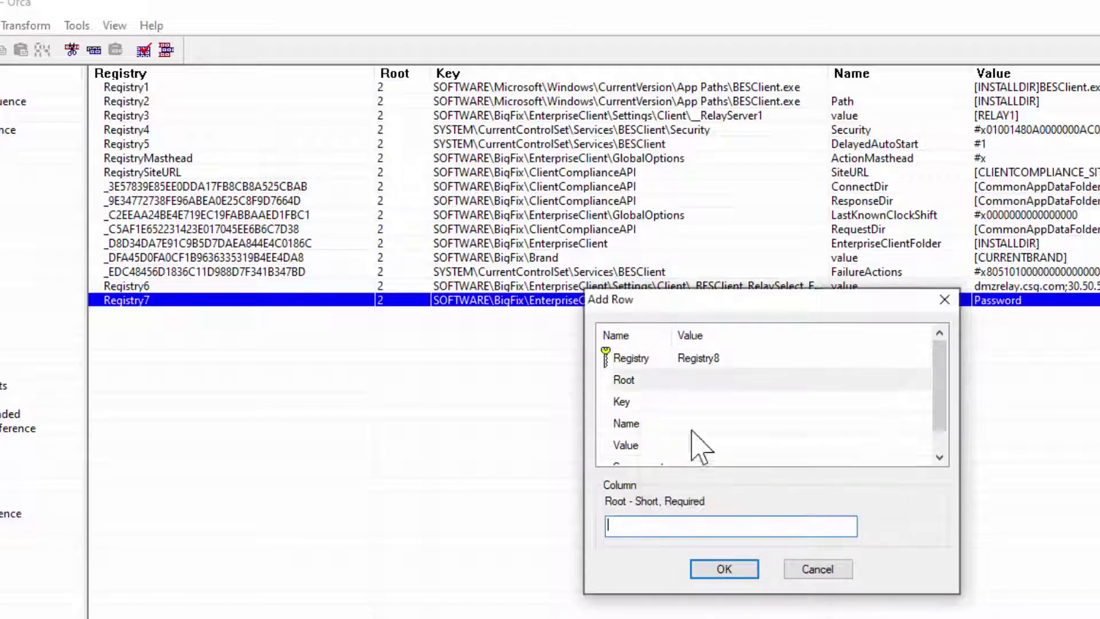
pyautogui.click(623, 380)
pyautogui.click(643, 526)
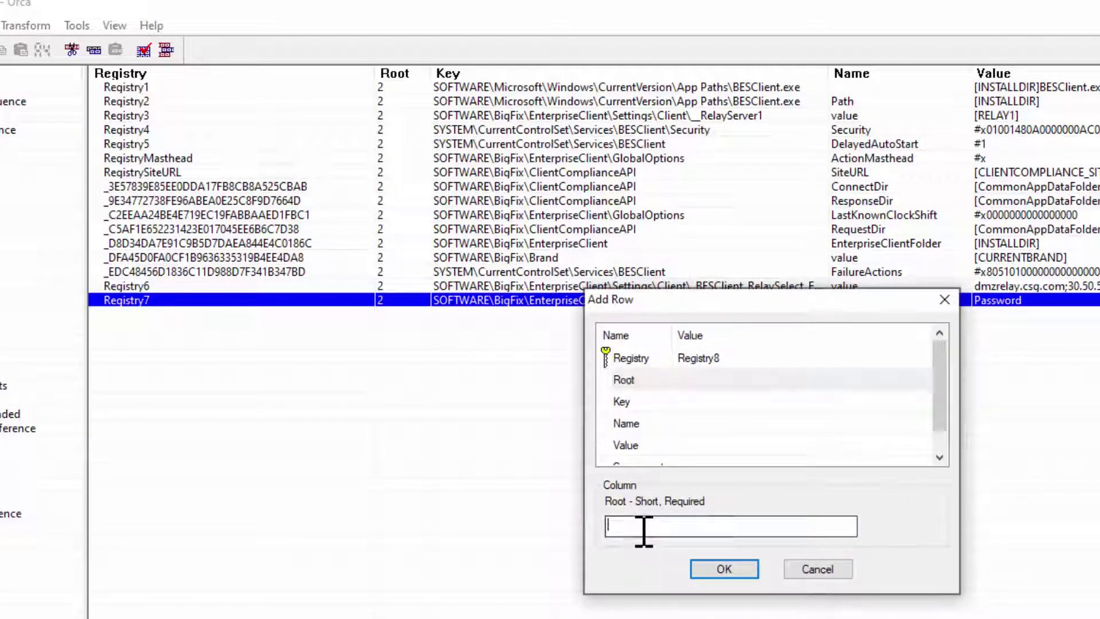
pyautogui.click(622, 402)
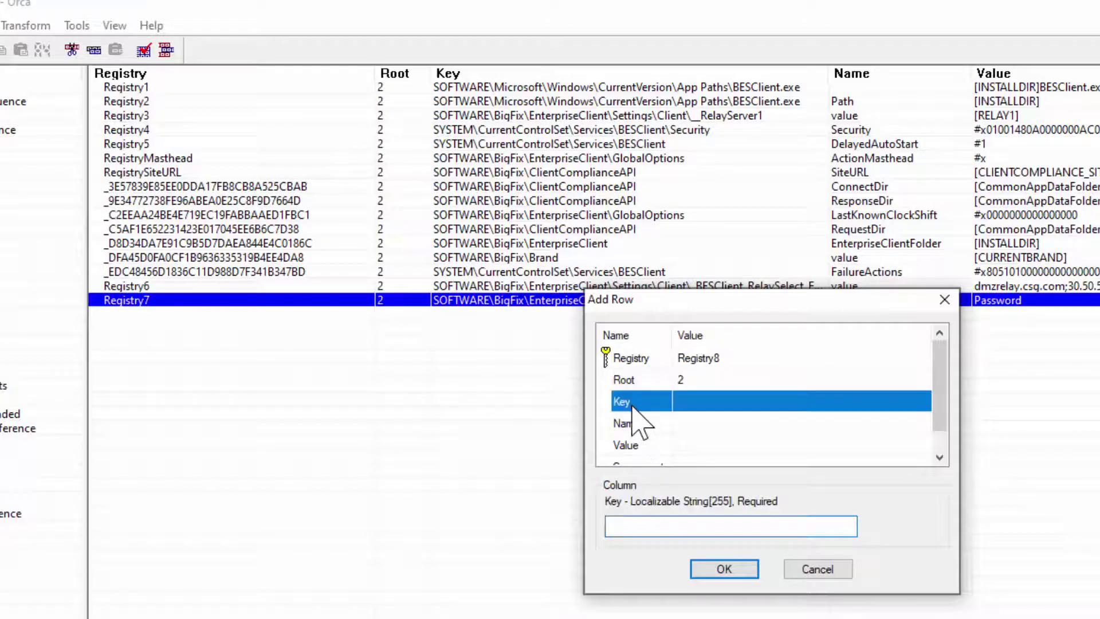
# - Set Registry8's Key to the client settings path ending \Client\Company
pyautogui.hotkey('alt', 'Tab')
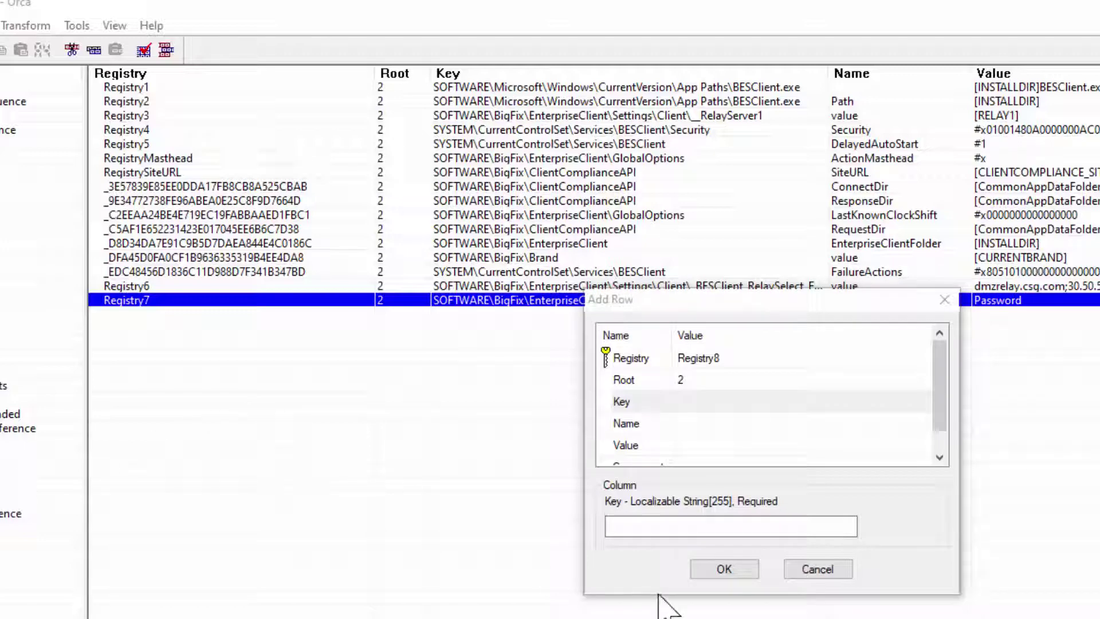
pyautogui.click(666, 531)
pyautogui.hotkey('ctrl', 'v')
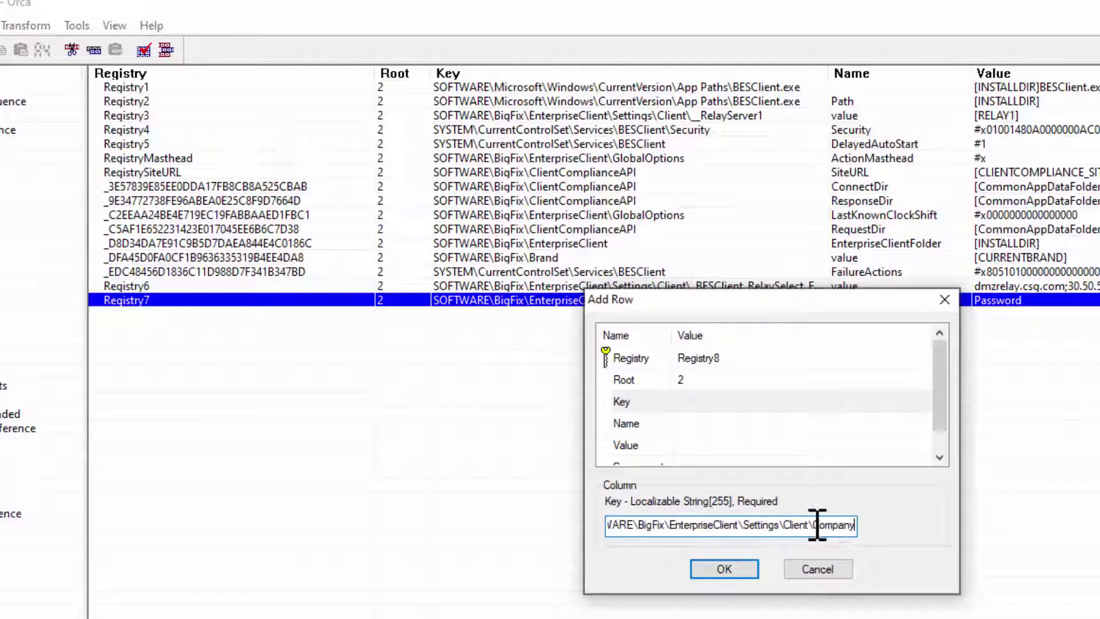
pyautogui.moveTo(813, 525); pyautogui.dragTo(894, 550)
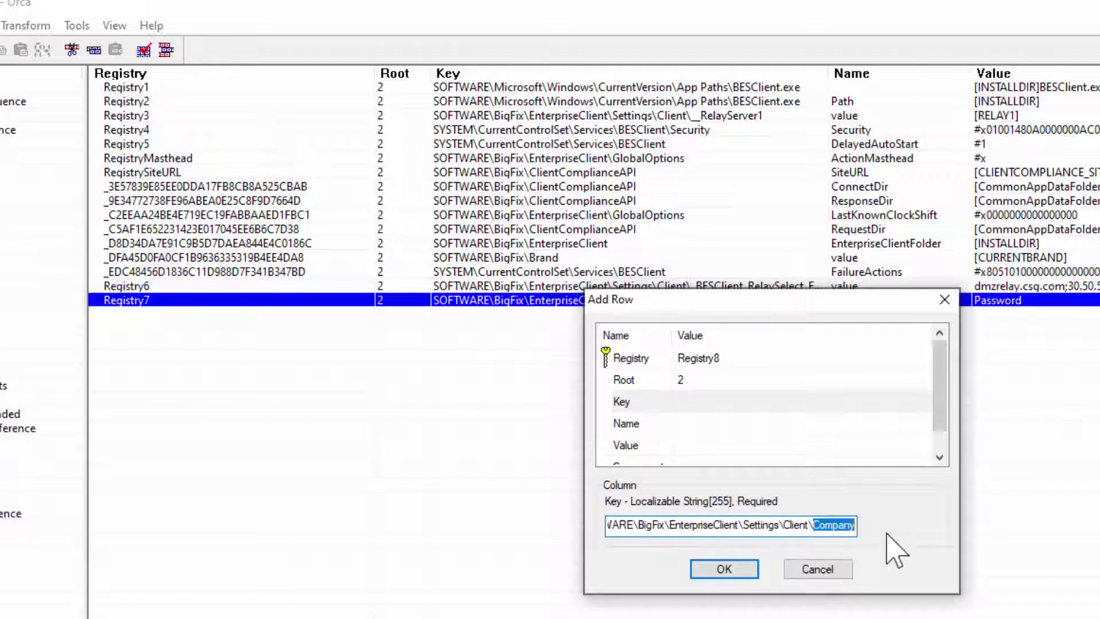
pyautogui.click(624, 429)
# - Give Registry8 Name value, Value Champion, component BESClient.exe, and add the row
pyautogui.click(667, 526)
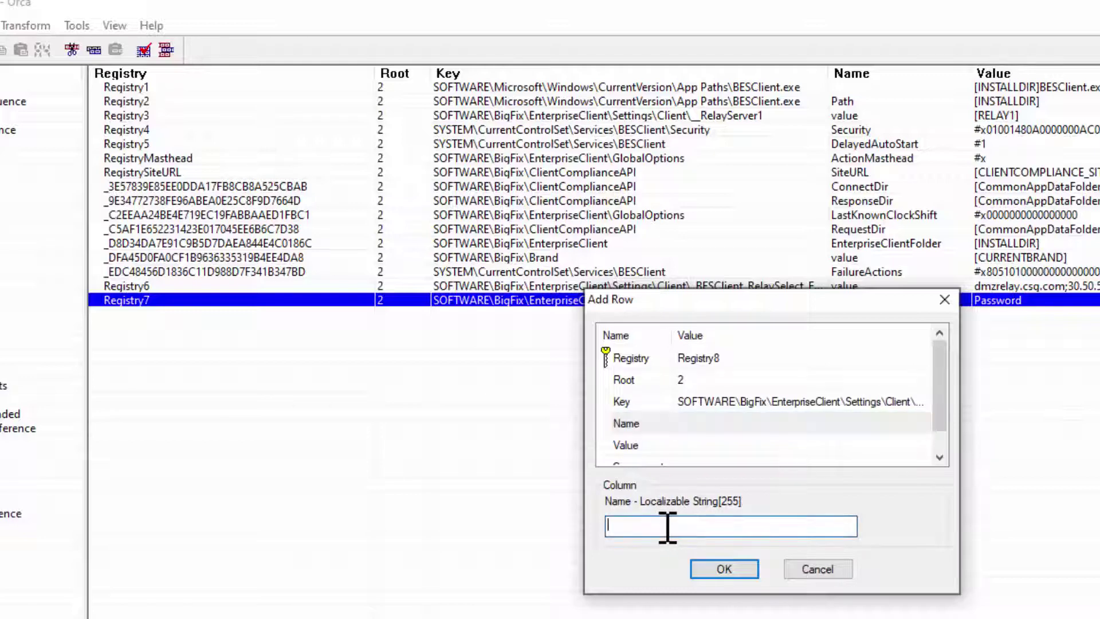
pyautogui.write('value')
pyautogui.click(626, 446)
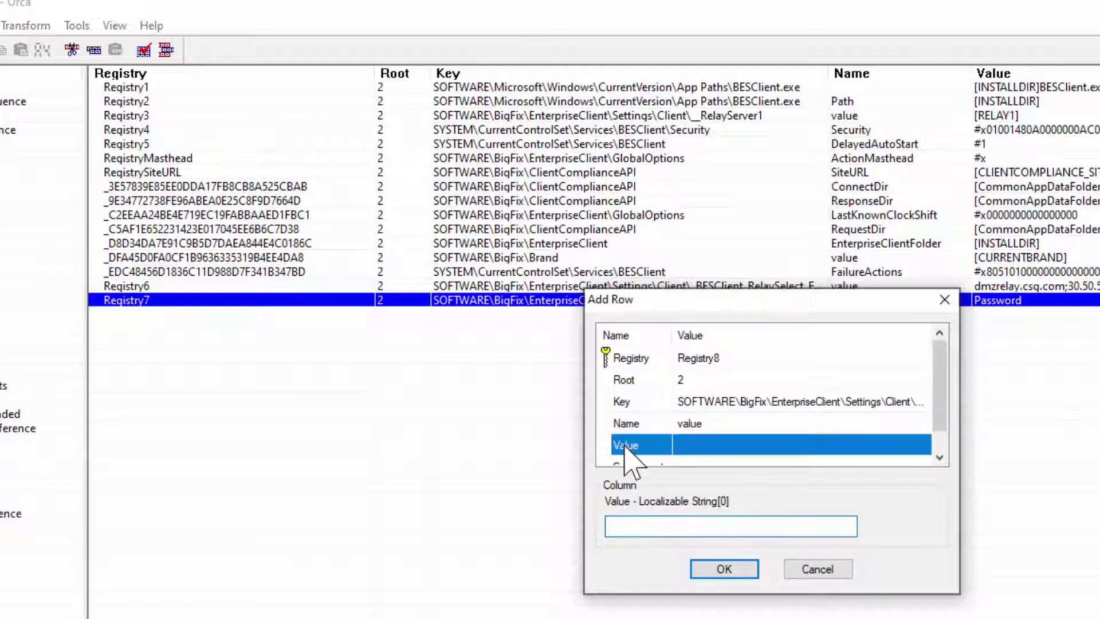
pyautogui.click(638, 526)
pyautogui.write('Champio')
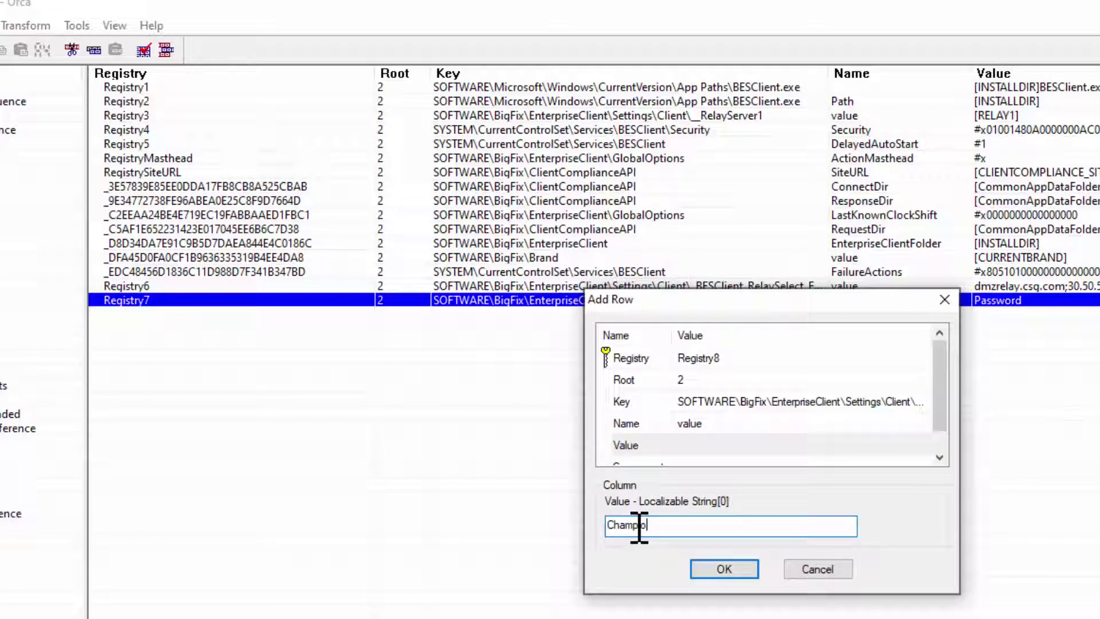
pyautogui.write('n')
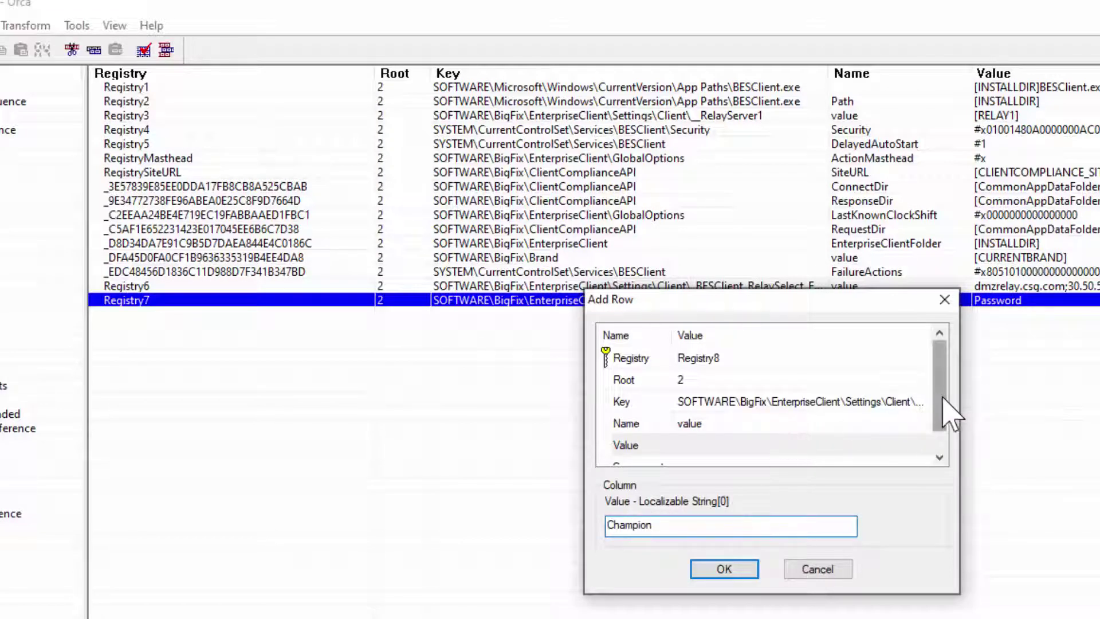
pyautogui.scroll(-1, 939, 413)
pyautogui.click(646, 446)
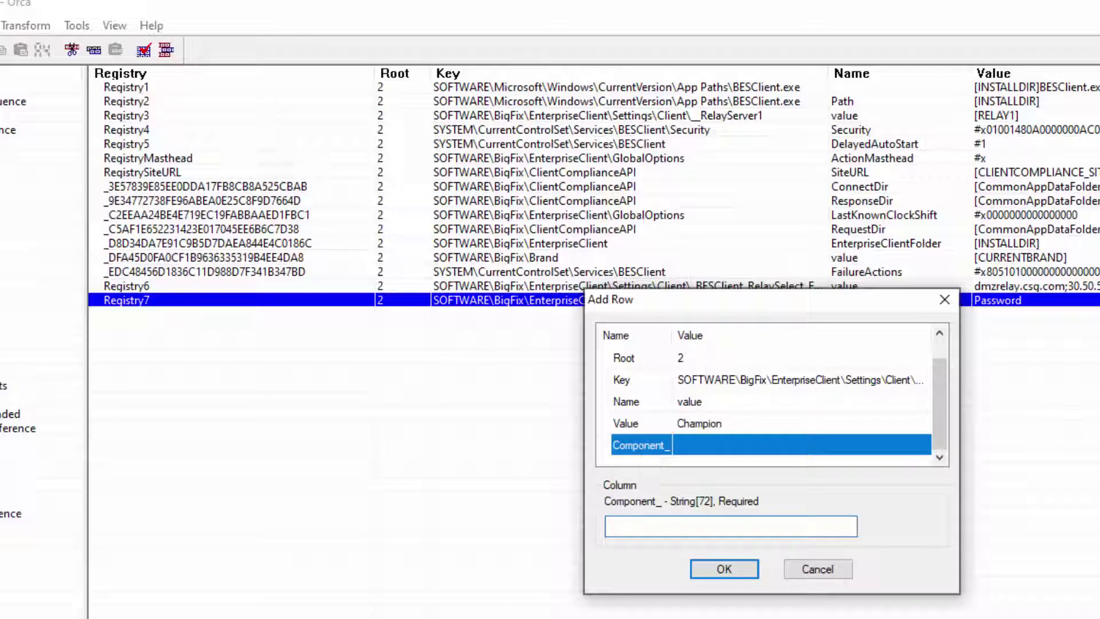
pyautogui.hotkey('alt', 'Tab')
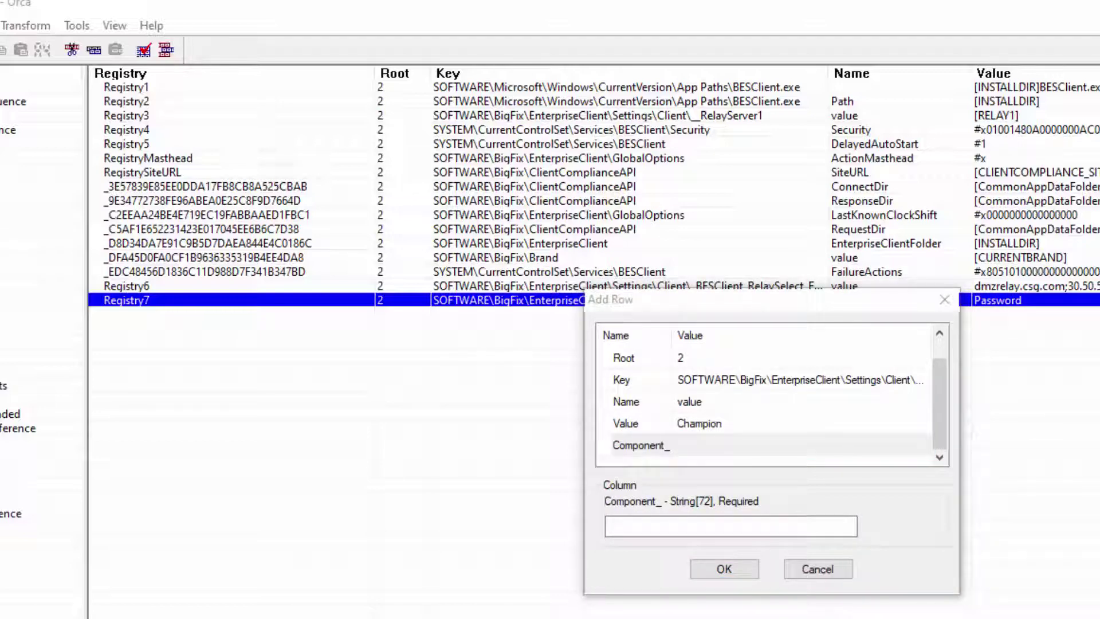
pyautogui.click(638, 522)
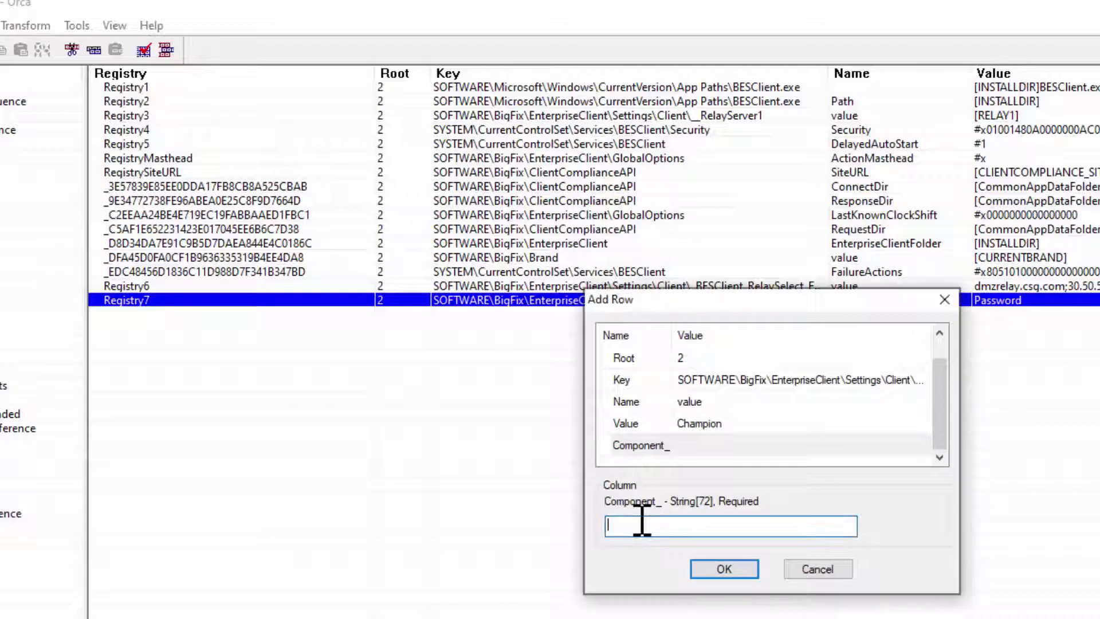
pyautogui.write('BESClient.exe')
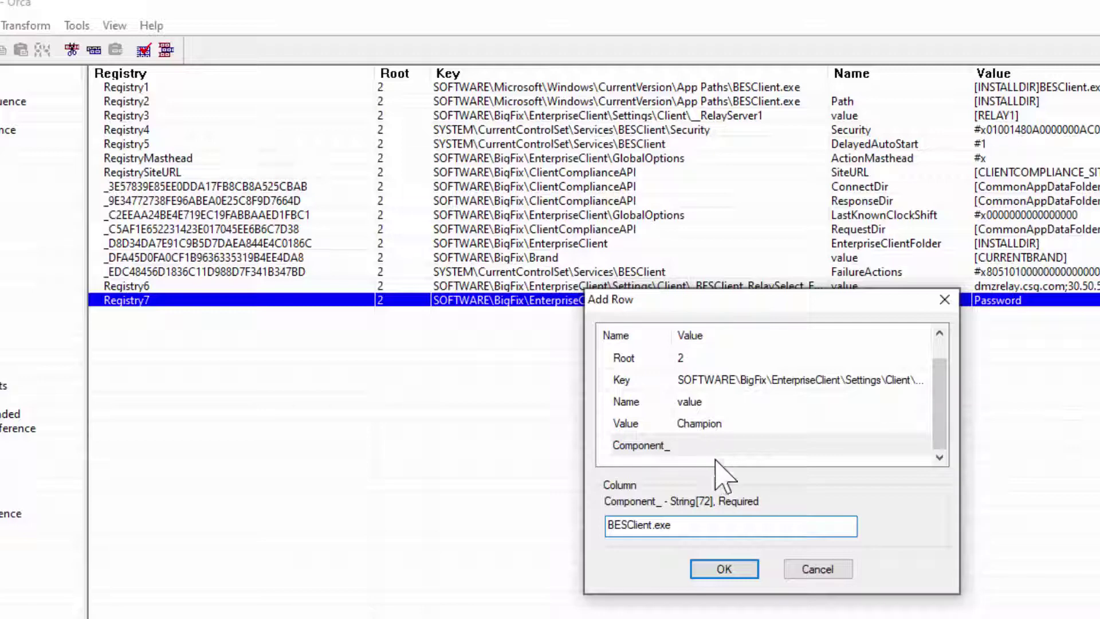
pyautogui.click(726, 570)
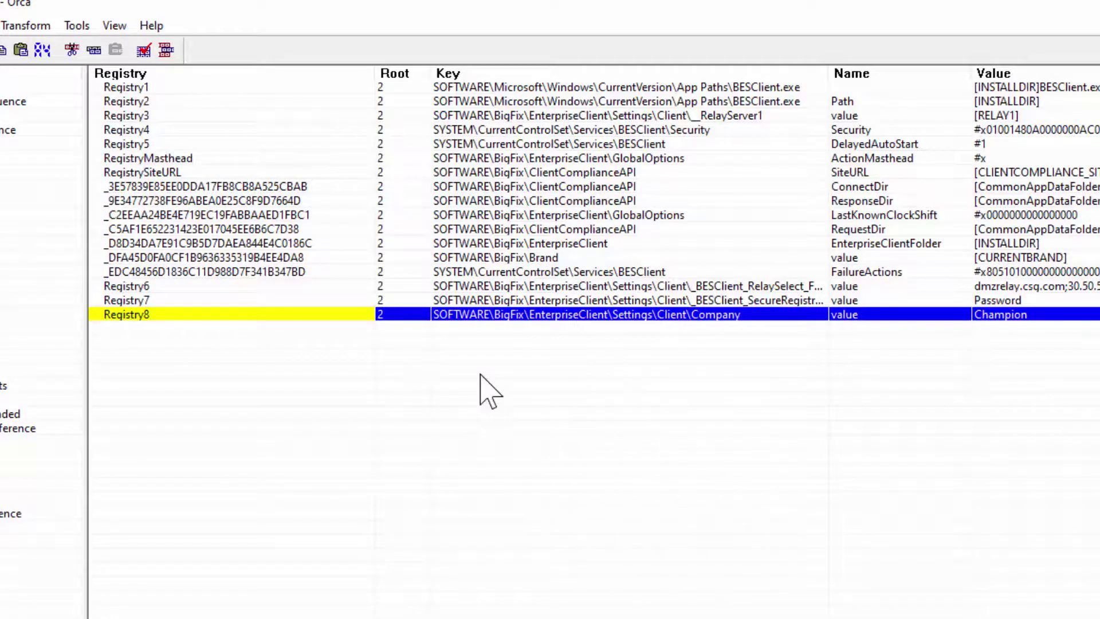
# - Save BigFixAgent.msi from the File menu
pyautogui.click(0, 26)
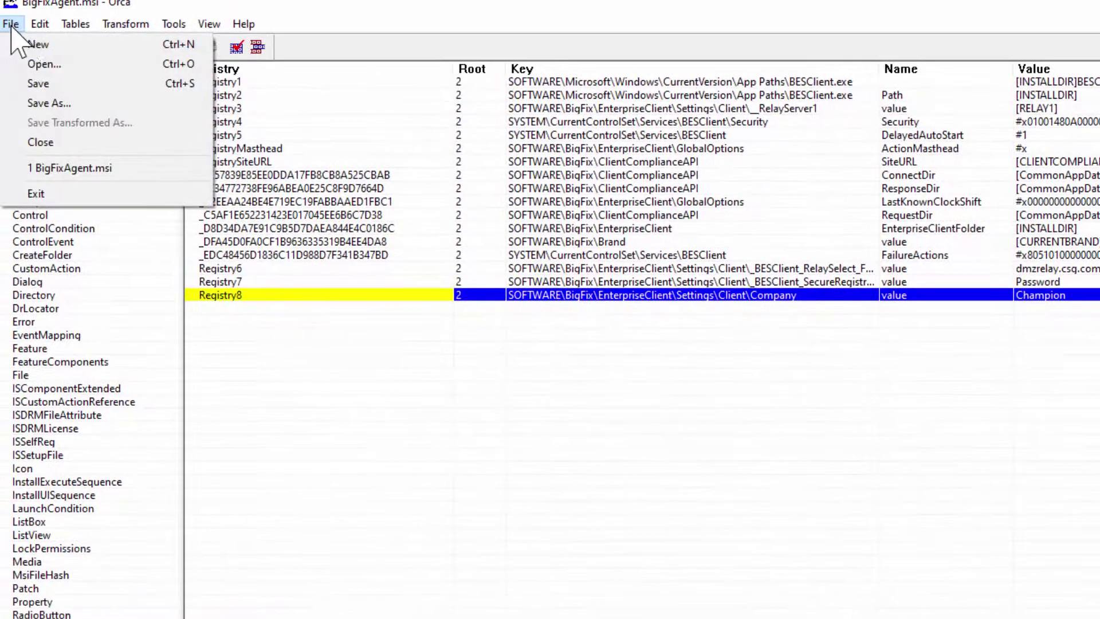
pyautogui.click(57, 87)
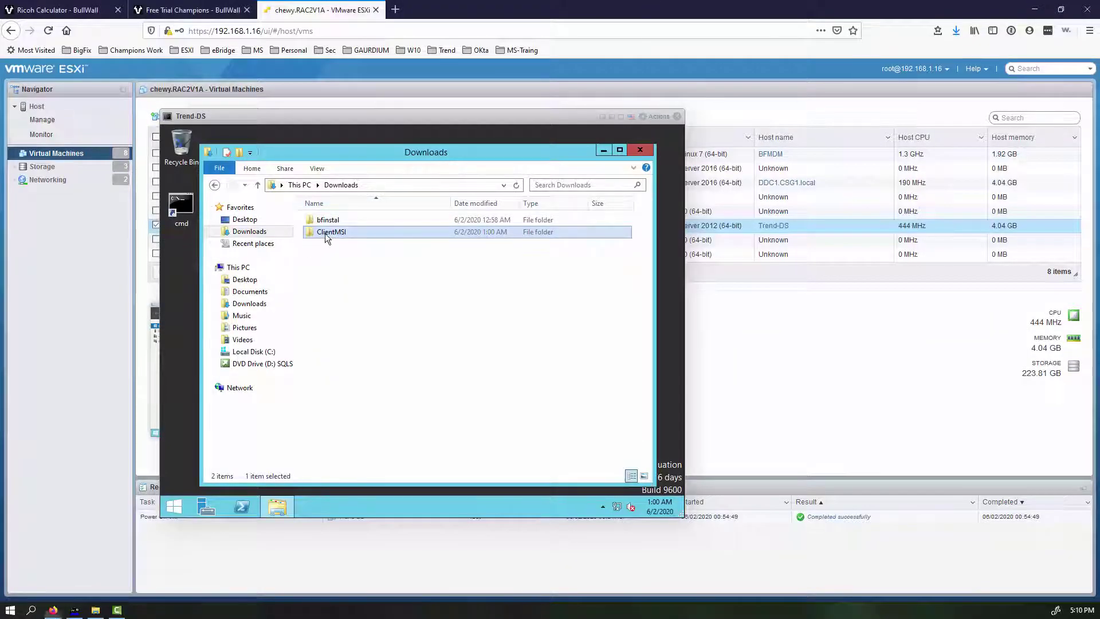
# - Install BigFixAgent from Downloads\ClientMSI on the Trend-DS VM with default wizard settings
pyautogui.doubleClick(324, 233)
pyautogui.rightClick(338, 356)
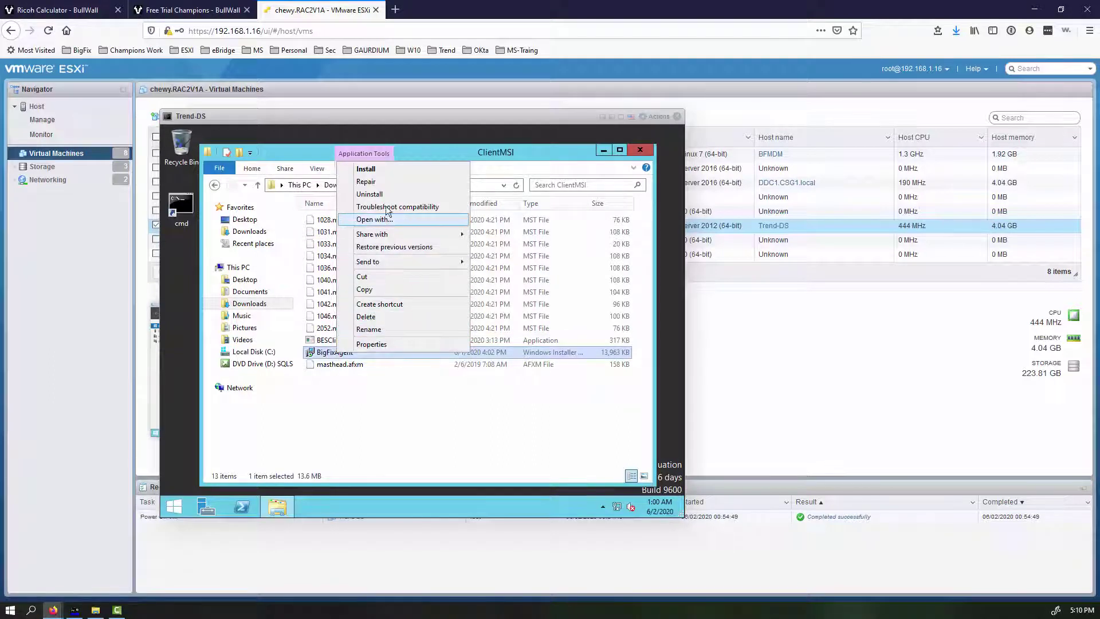
pyautogui.click(367, 170)
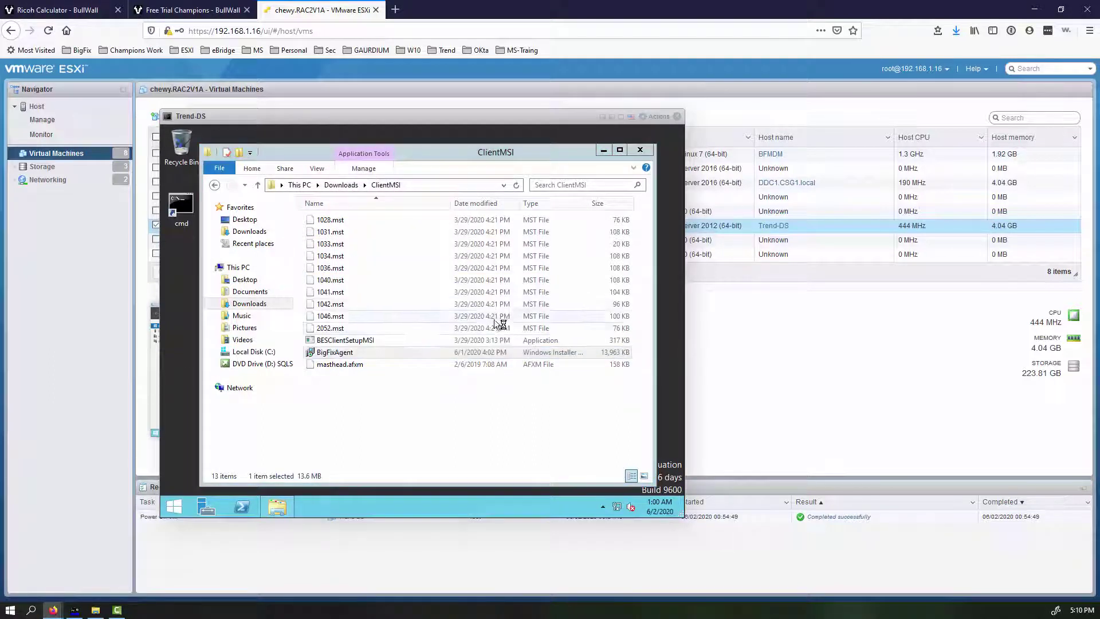
pyautogui.click(486, 404)
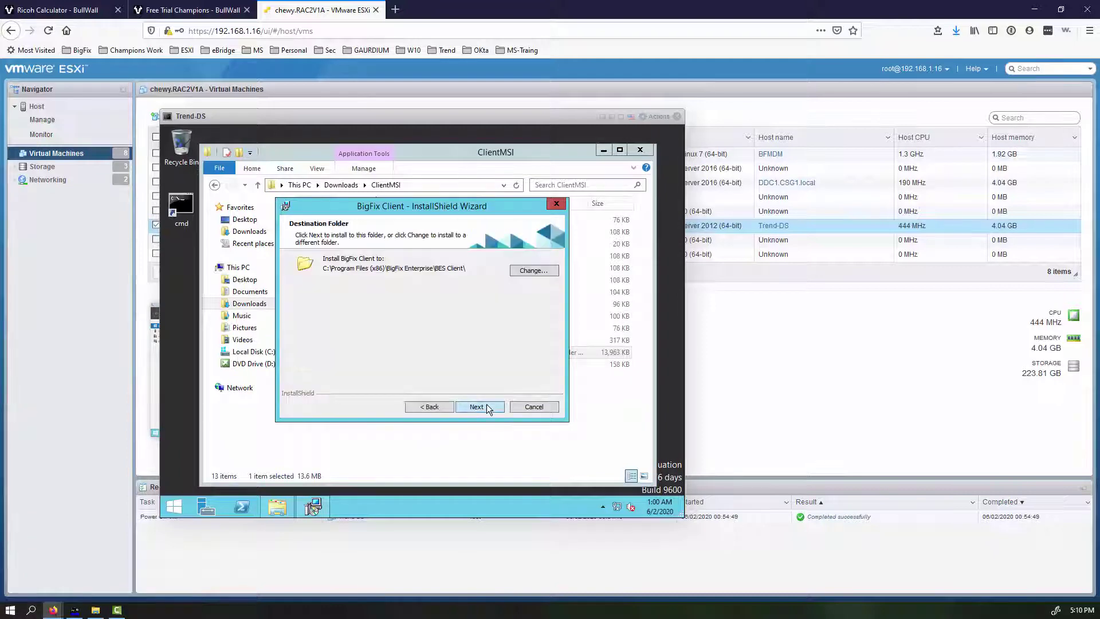
pyautogui.click(487, 405)
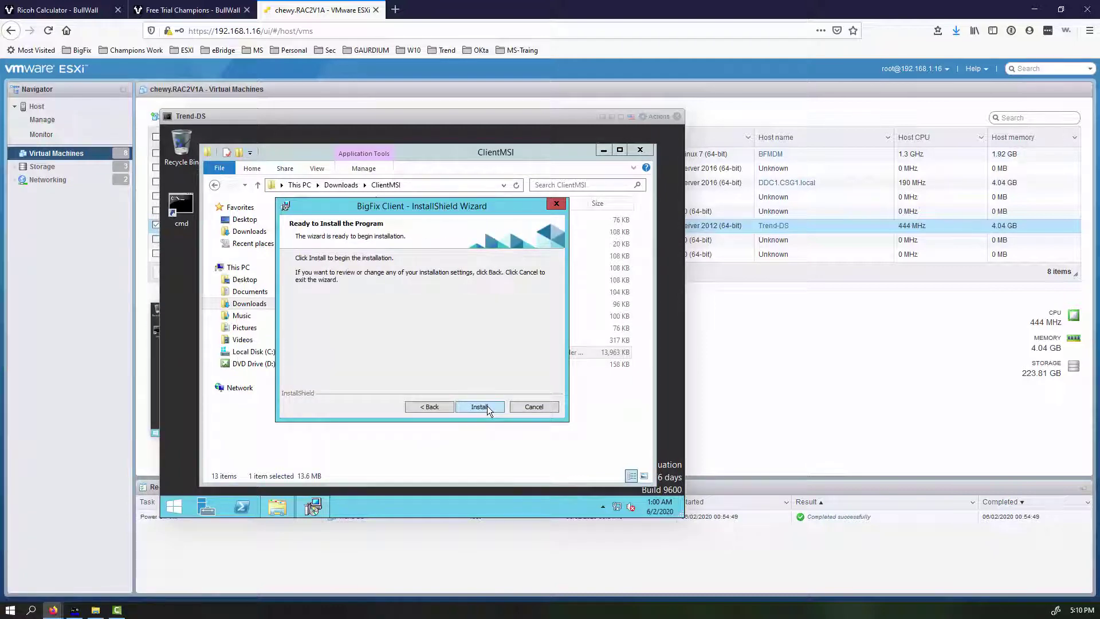
pyautogui.click(487, 406)
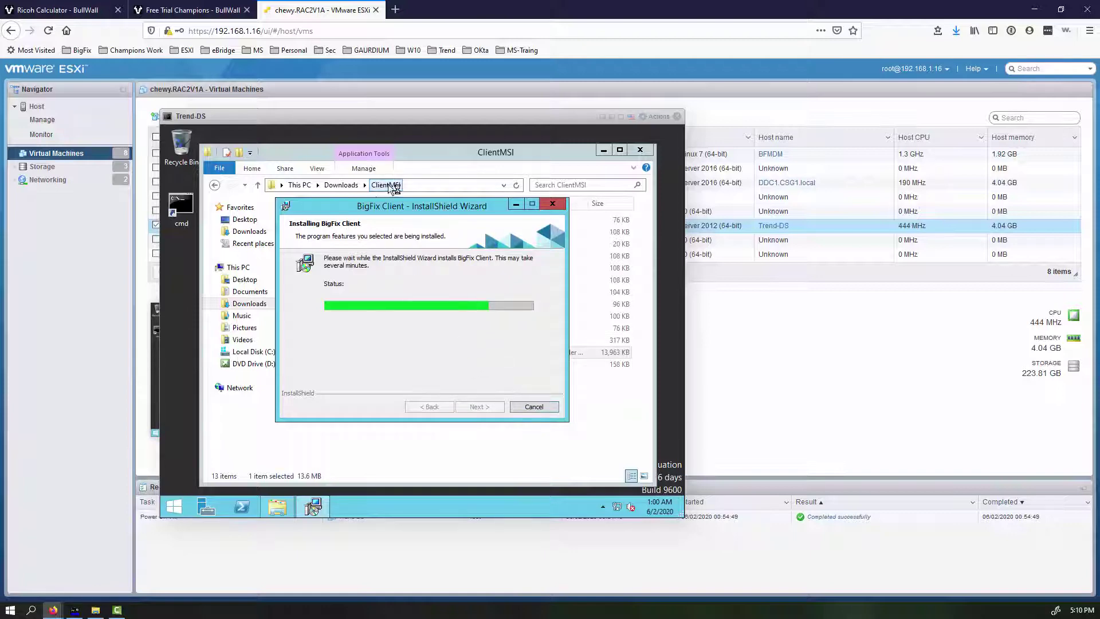
pyautogui.moveTo(352, 117)
pyautogui.mouseDown()
pyautogui.moveTo(482, 175)
pyautogui.moveTo(339, 138)
pyautogui.moveTo(337, 119)
pyautogui.mouseUp()
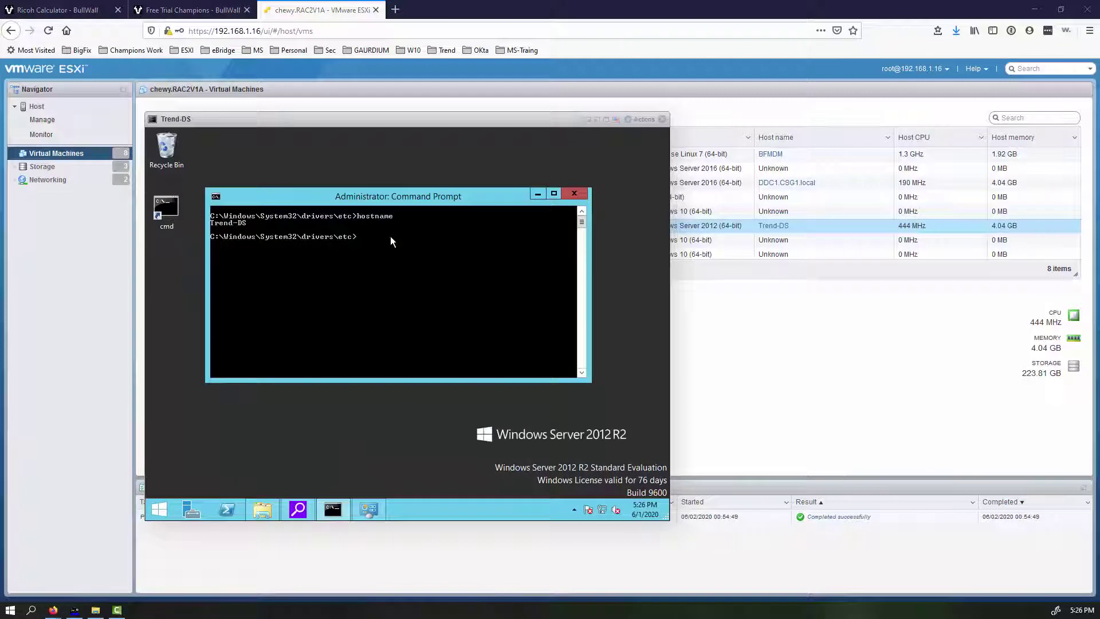
# - Open the installed client's _BESData folder on the VM and reveal its full path
pyautogui.click(263, 508)
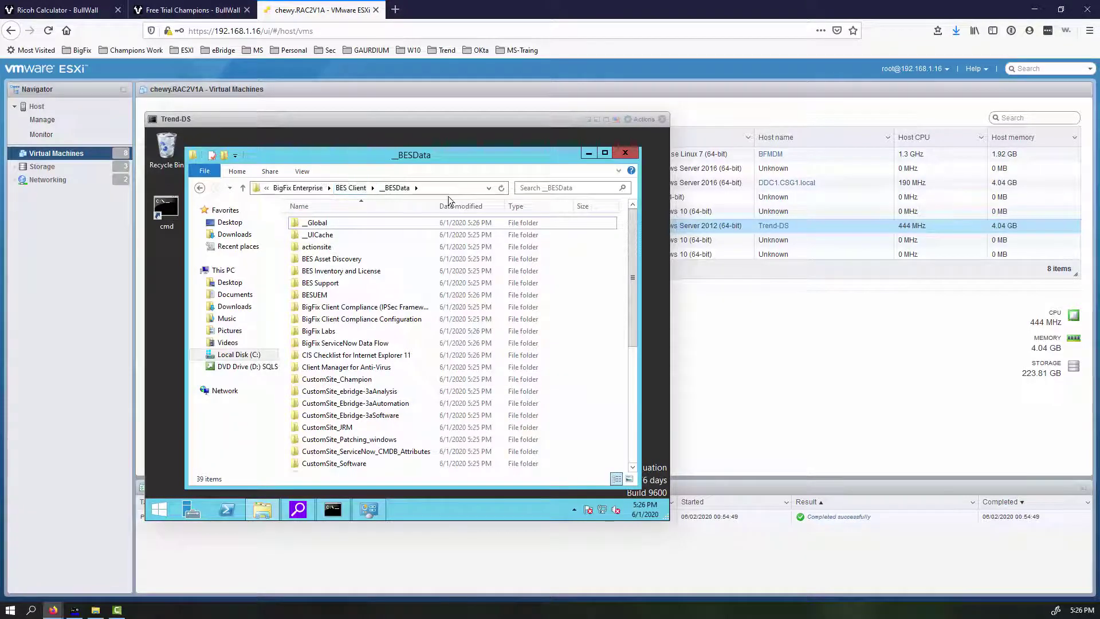
pyautogui.click(441, 185)
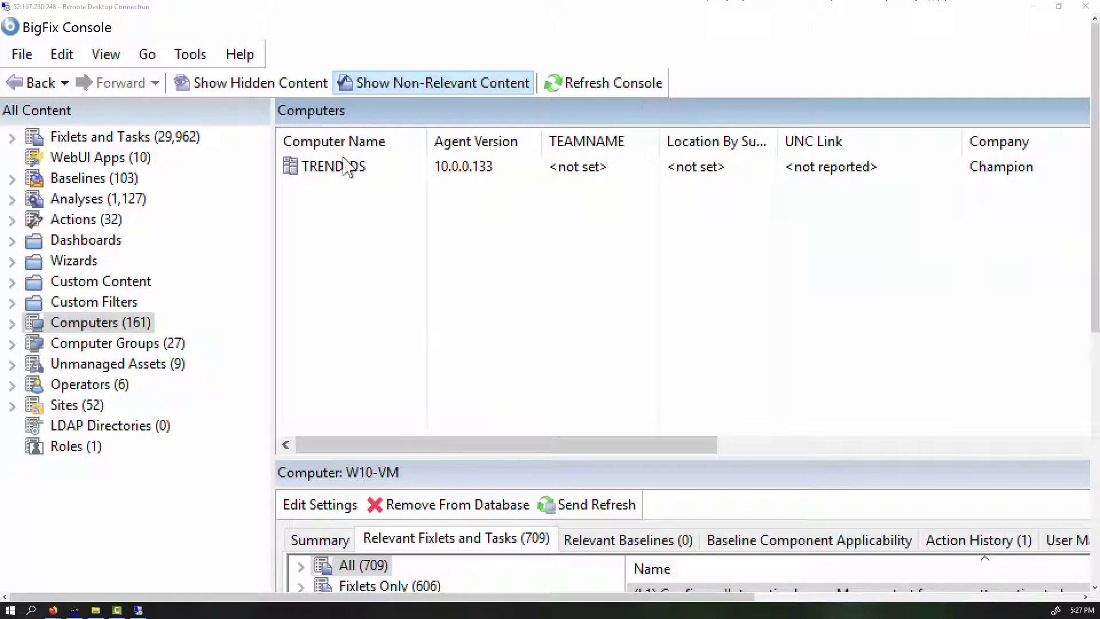
# - Check that TREND-DS's Edit Computer Settings list Company as Champion, then close the settings window
pyautogui.click(331, 171)
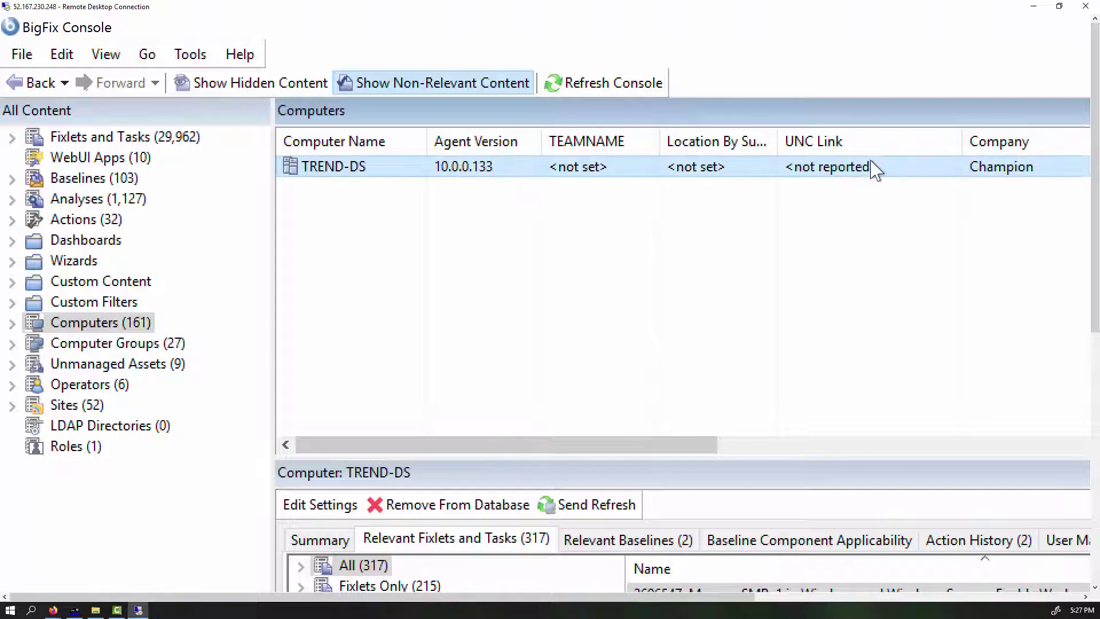
pyautogui.rightClick(328, 171)
pyautogui.click(422, 300)
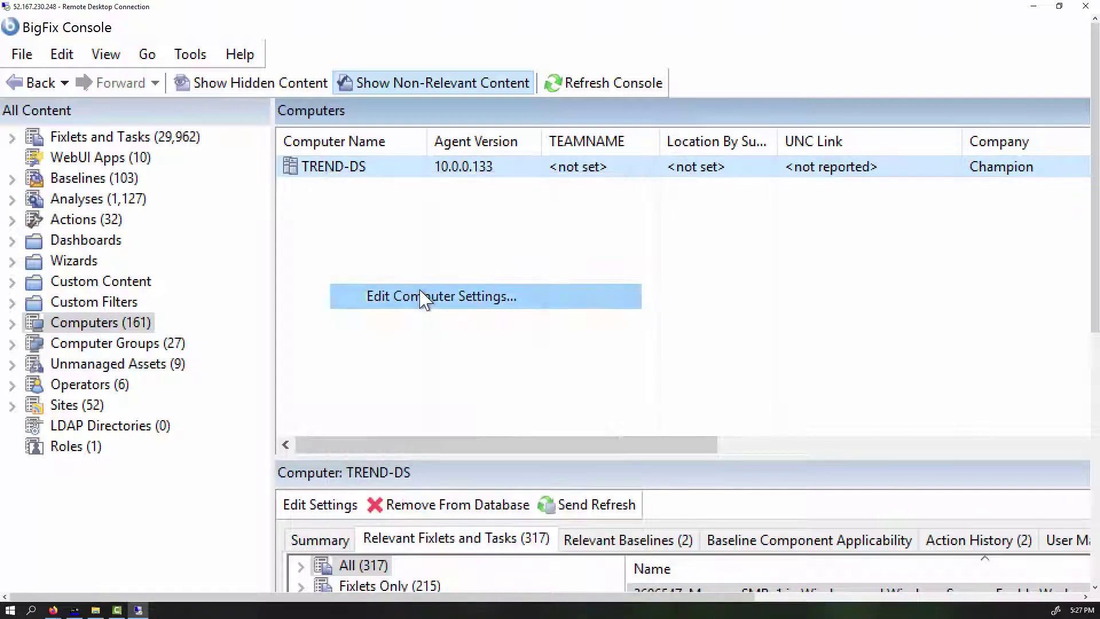
pyautogui.click(238, 371)
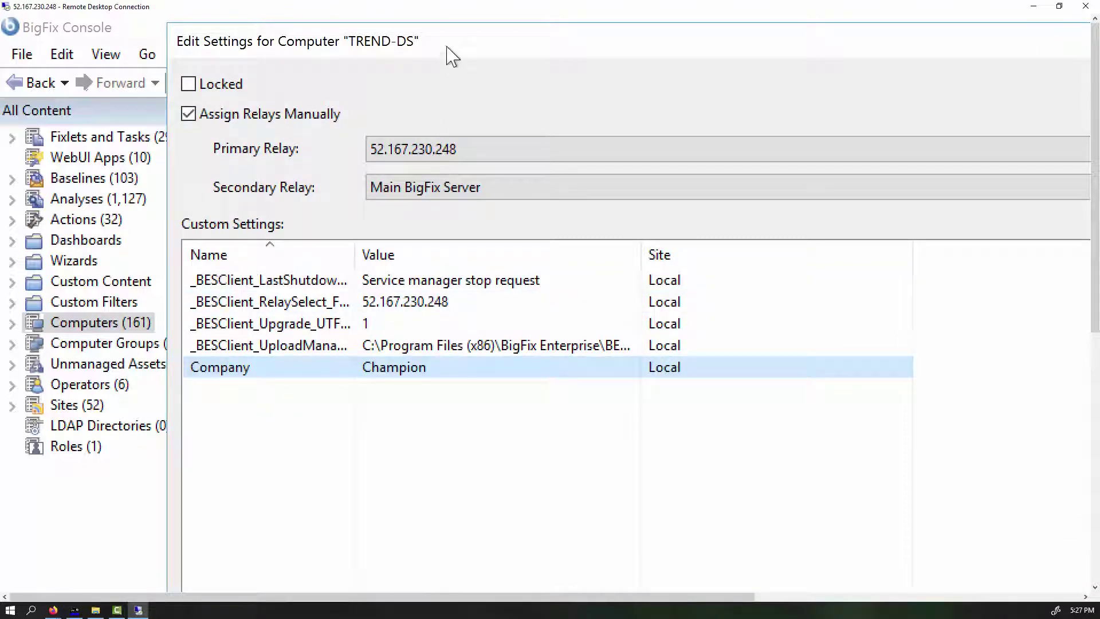
pyautogui.moveTo(478, 44); pyautogui.dragTo(285, 143)
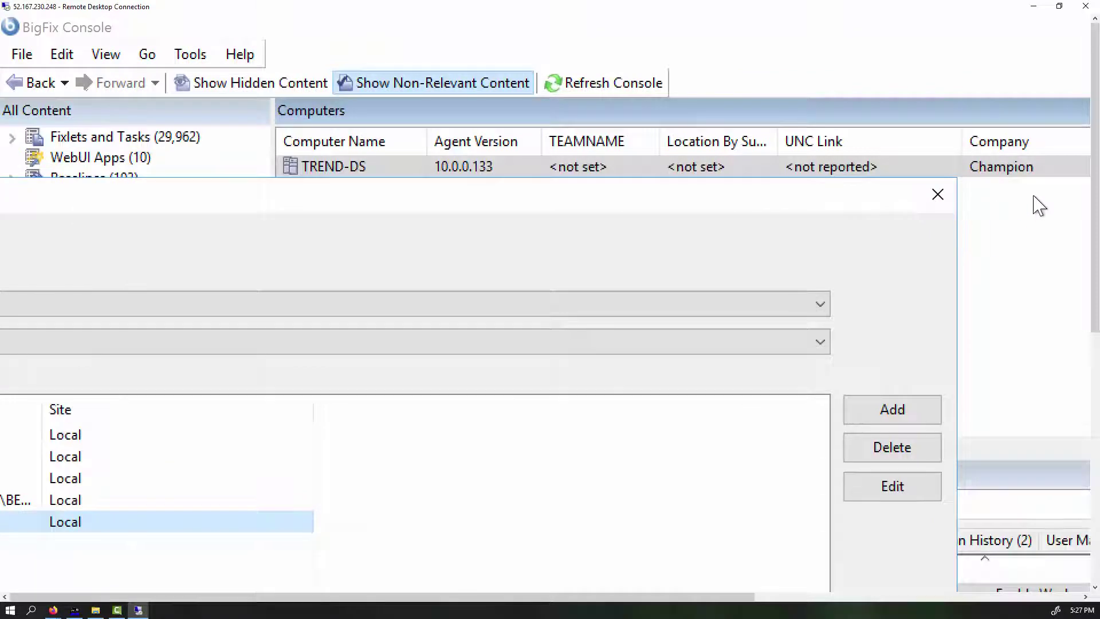
pyautogui.click(938, 195)
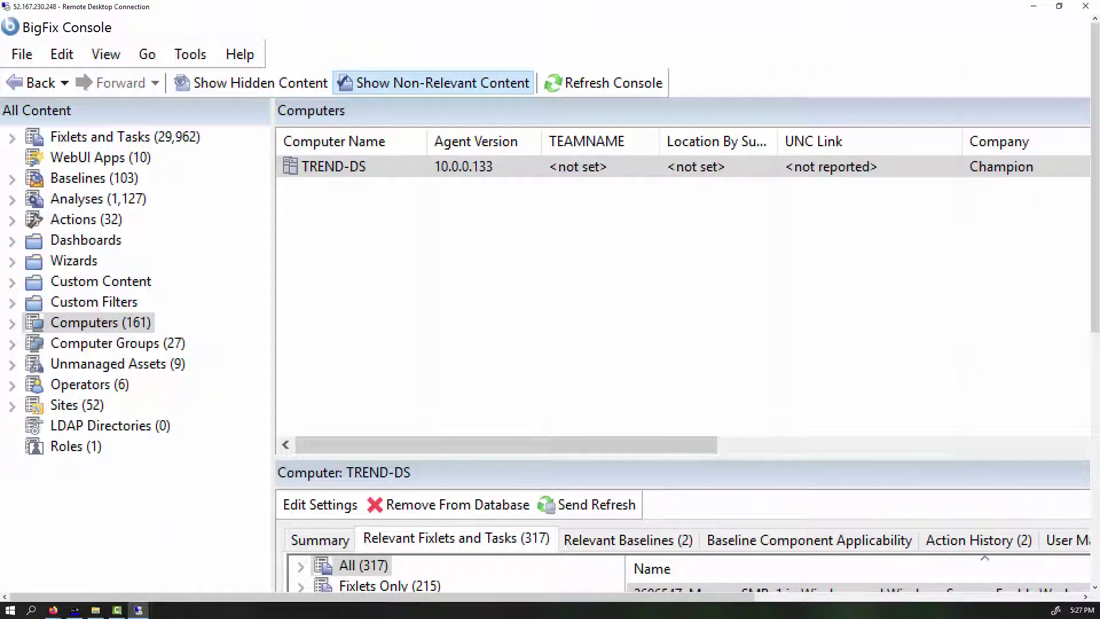